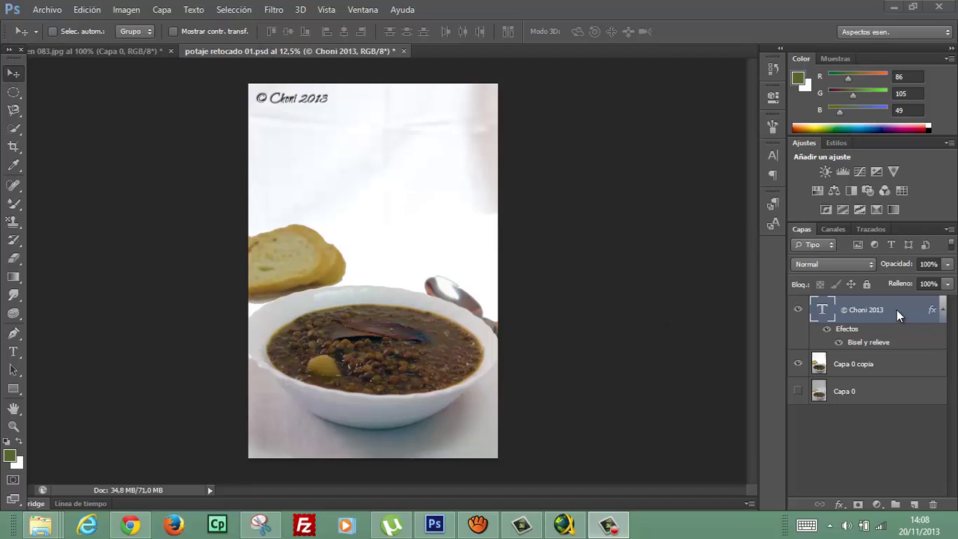
- Duplicate the bevelled '© Choni 2013' text layer from the lentil soup image into Imagen 083.jpg
left_click(139, 51)
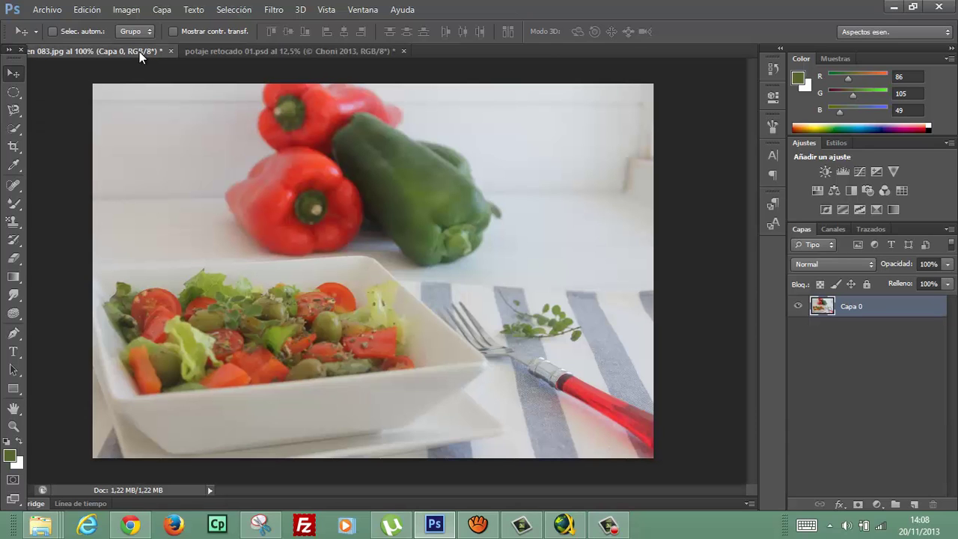
left_click(209, 53)
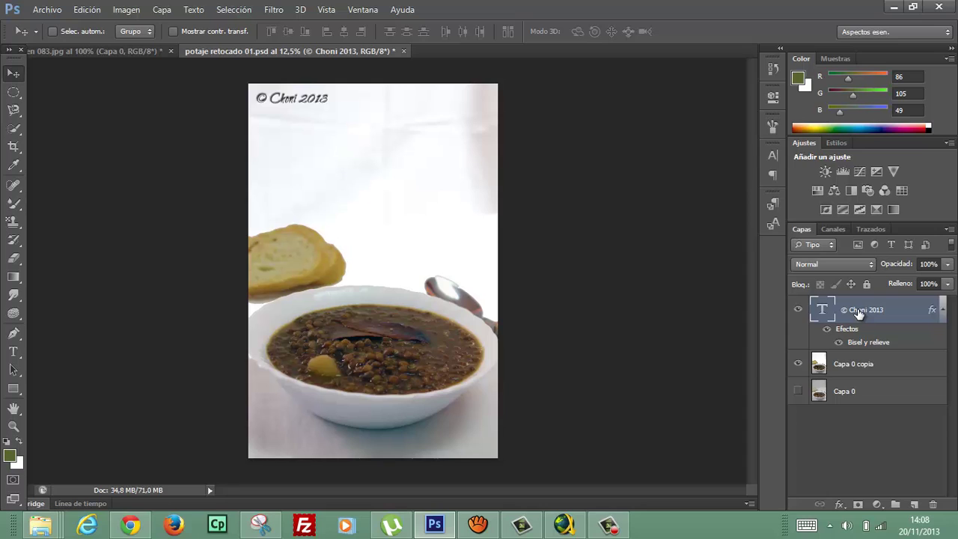
right_click(859, 313)
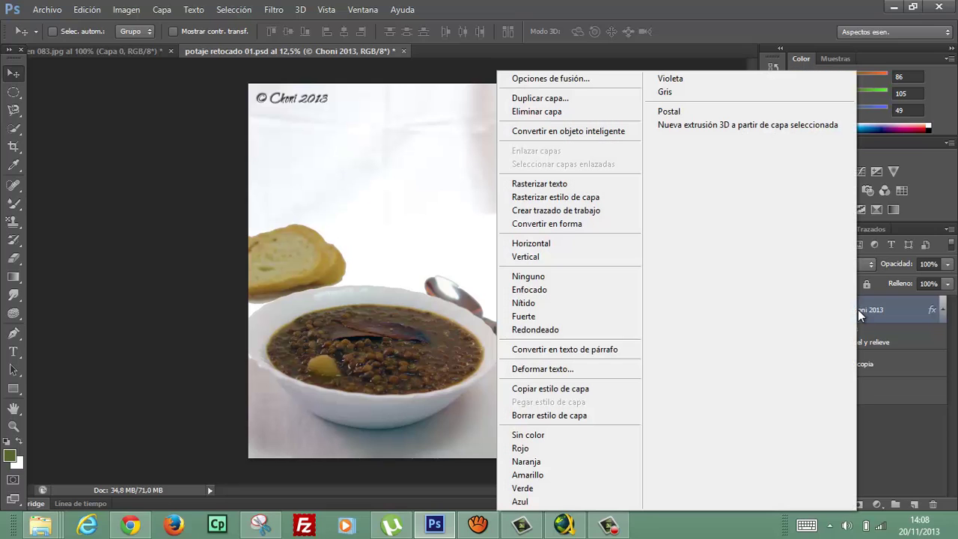
left_click(569, 99)
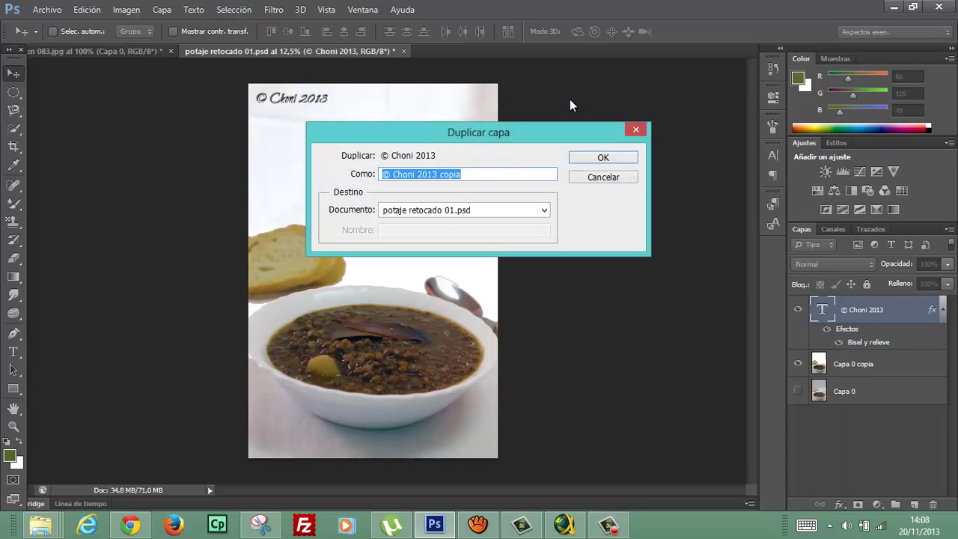
left_click(547, 209)
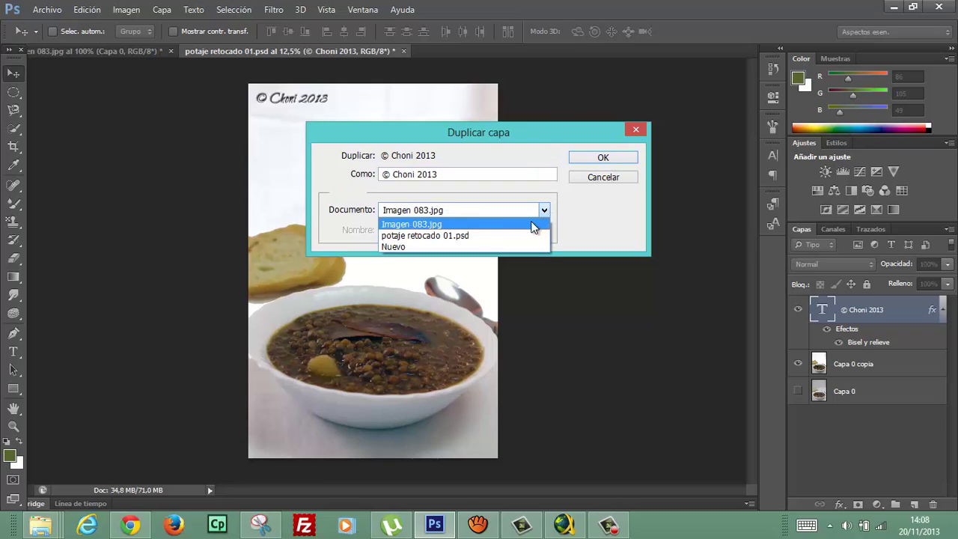
left_click(534, 225)
left_click(607, 154)
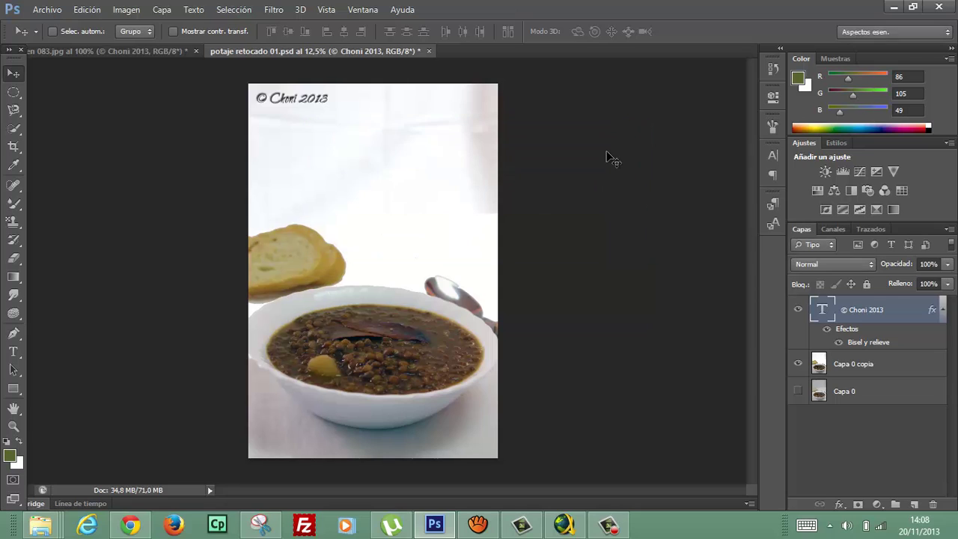
- In the salad photo, shift the copied watermark text to the left
left_click(161, 51)
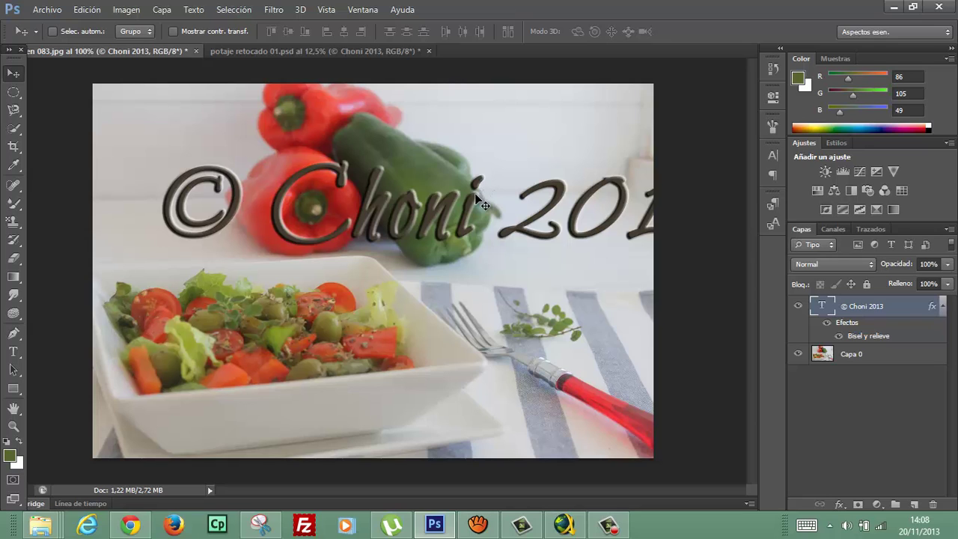
left_click_drag(477, 199, 403, 225)
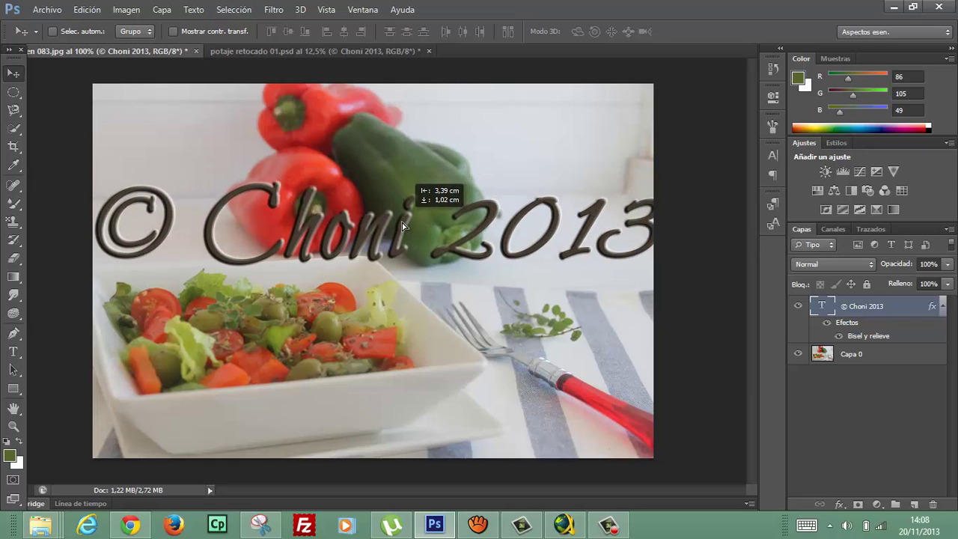
left_click_drag(402, 222, 404, 225)
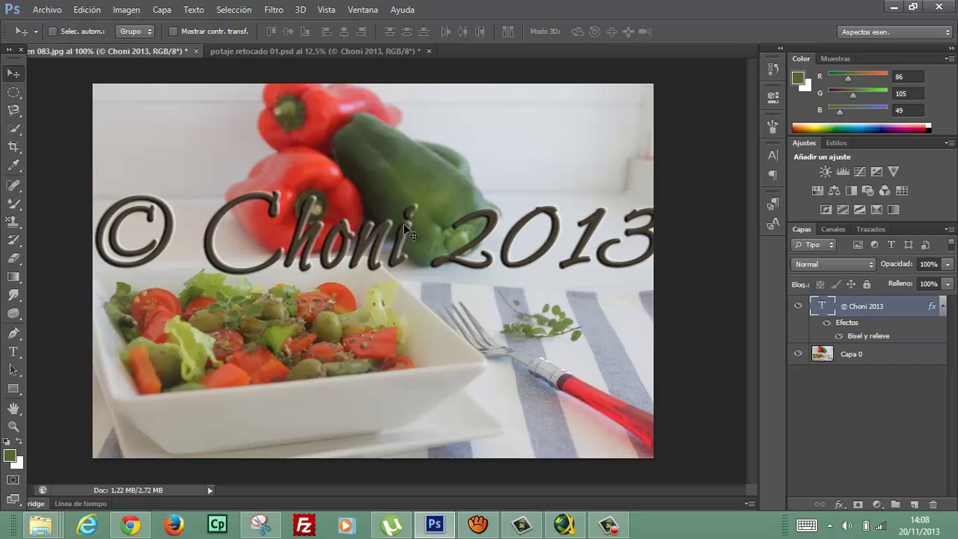
- Set the watermark text to 24 pt and drag it into the lower-right corner
left_click(14, 352)
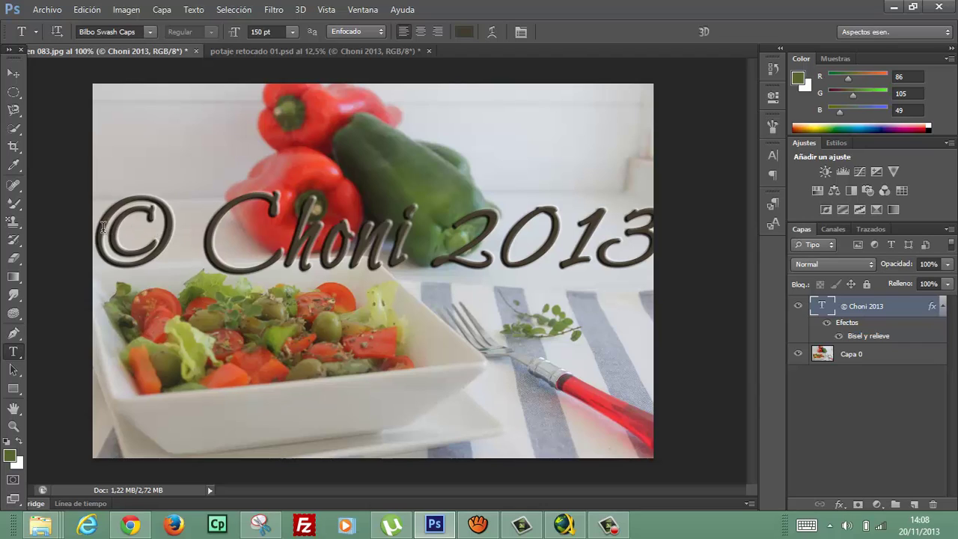
left_click_drag(103, 226, 669, 303)
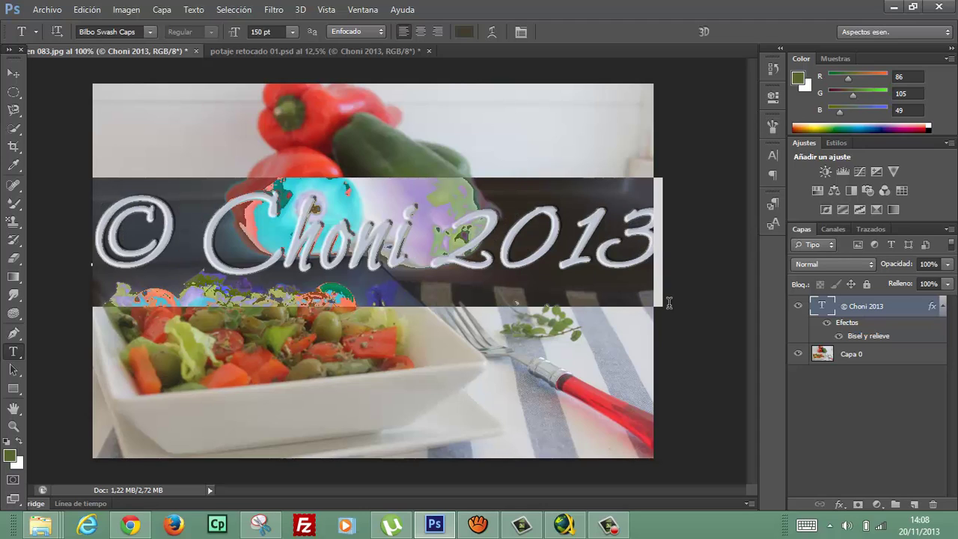
left_click(291, 35)
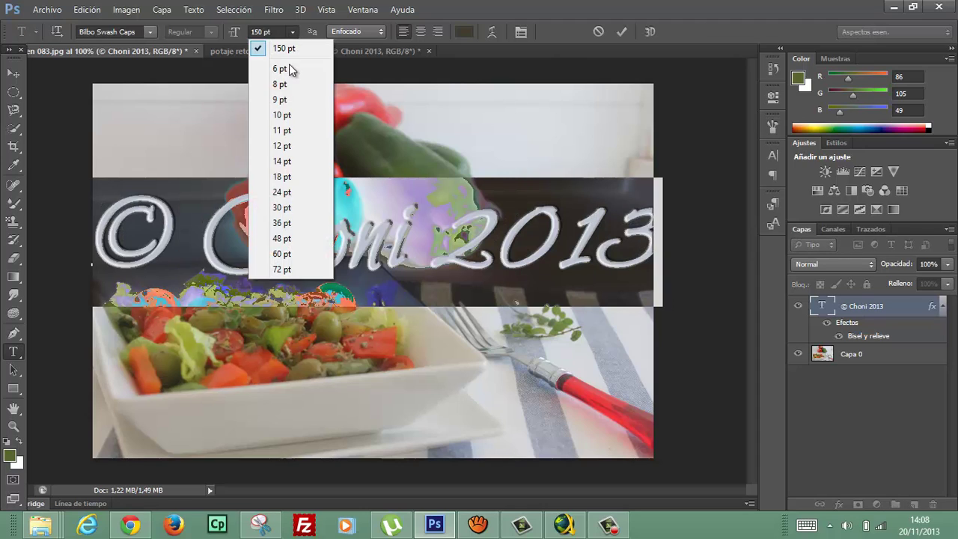
left_click(291, 194)
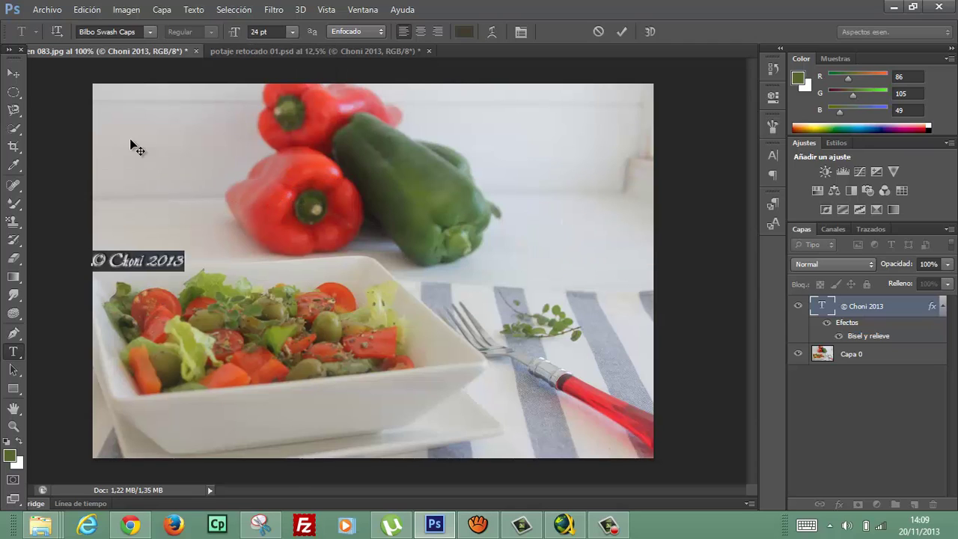
left_click(14, 74)
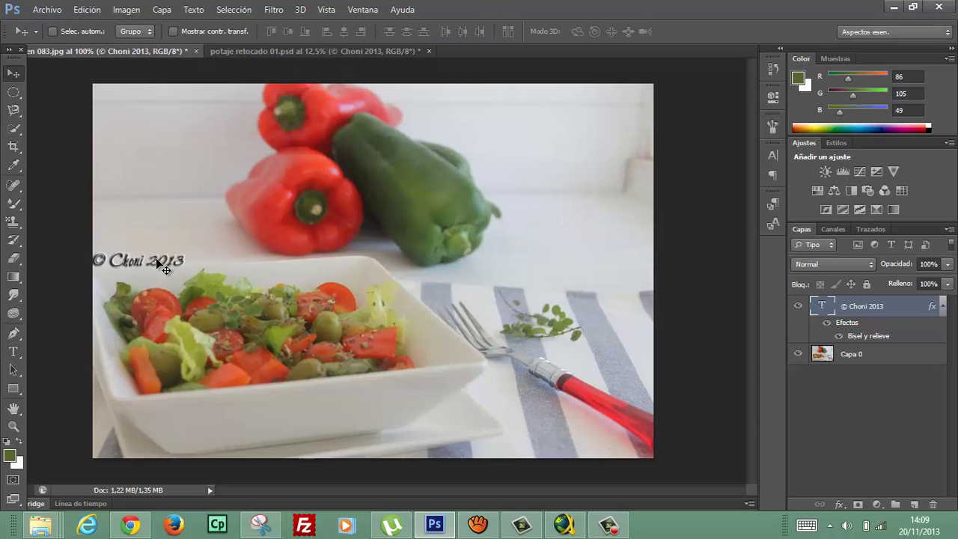
left_click_drag(165, 265, 573, 446)
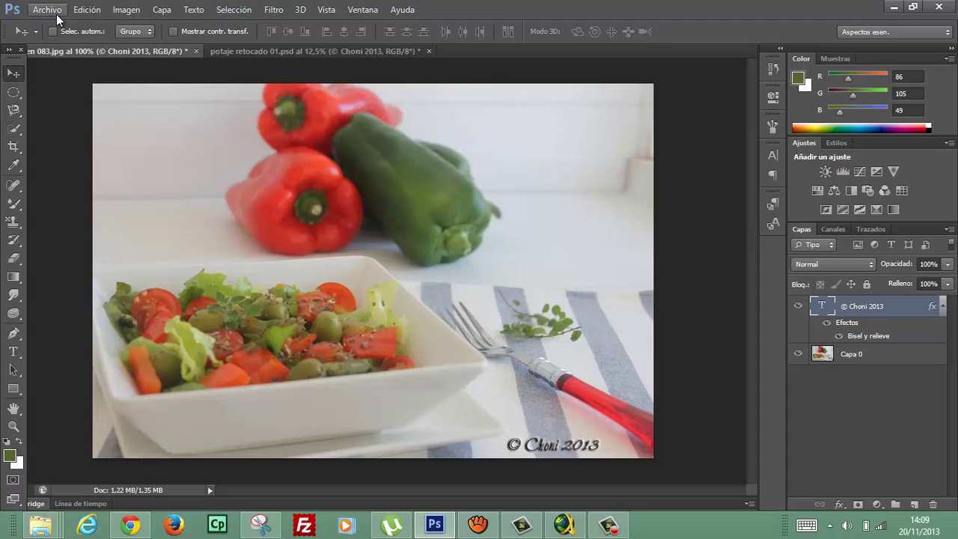
- Save the salad photo as 'ensaladapimientos' in Photoshop PSD format, accepting the format options
left_click(46, 10)
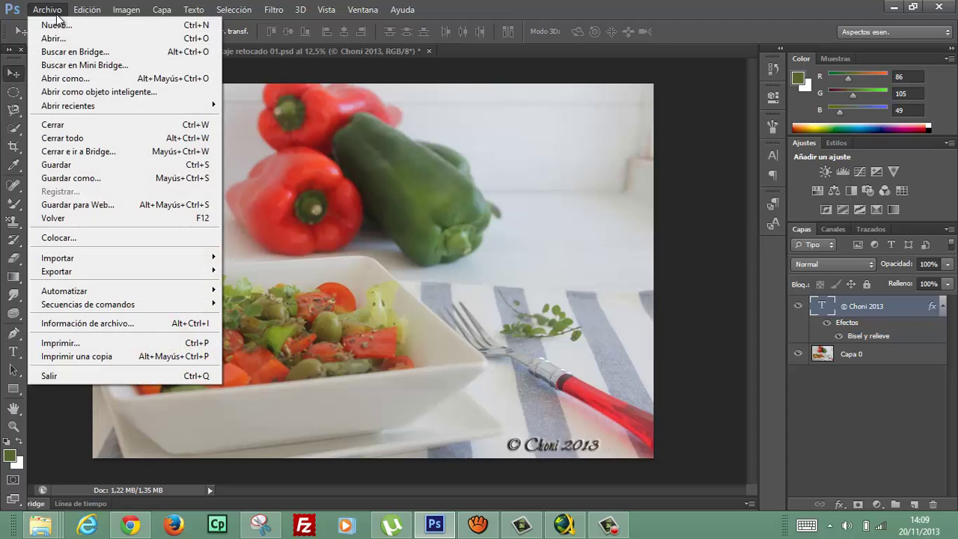
left_click(68, 166)
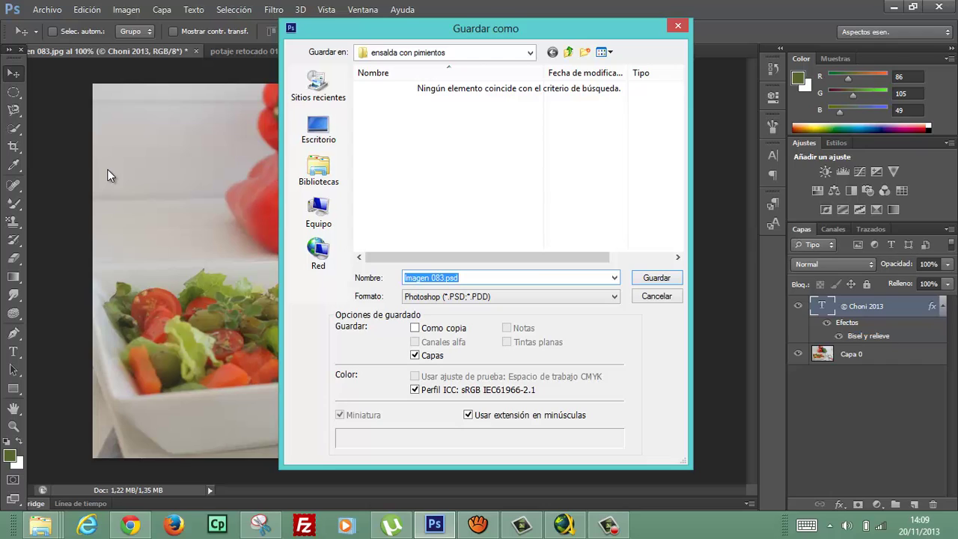
type("ens")
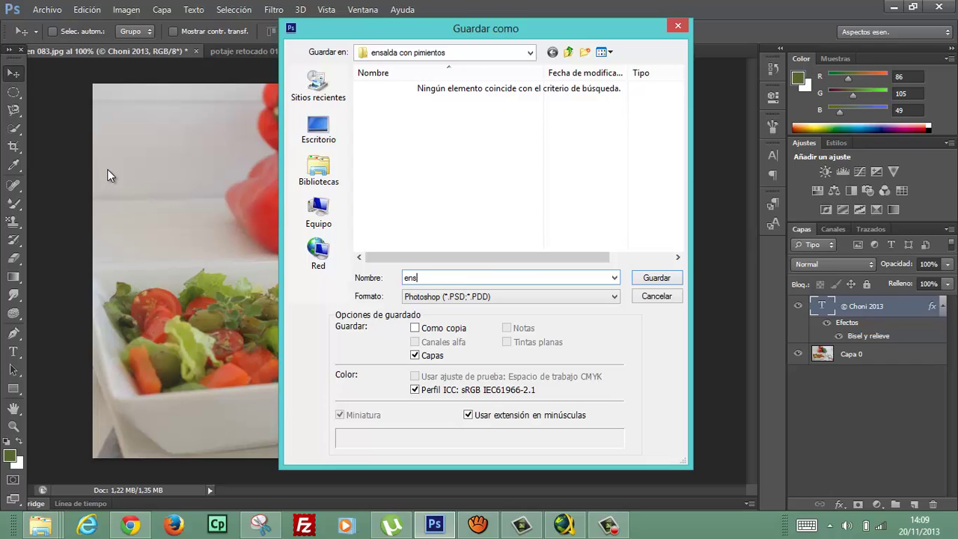
type("aladapimiento")
type("s")
key("Return")
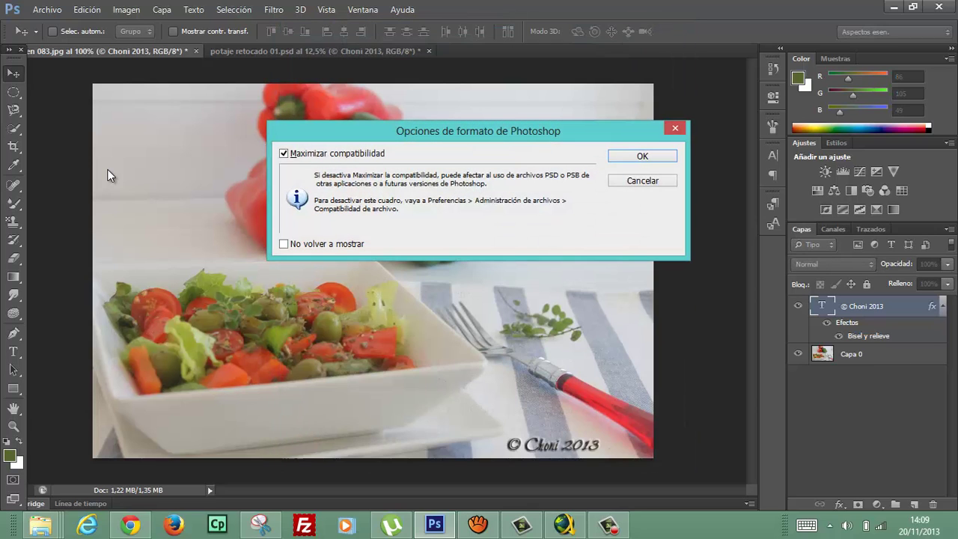
left_click(670, 156)
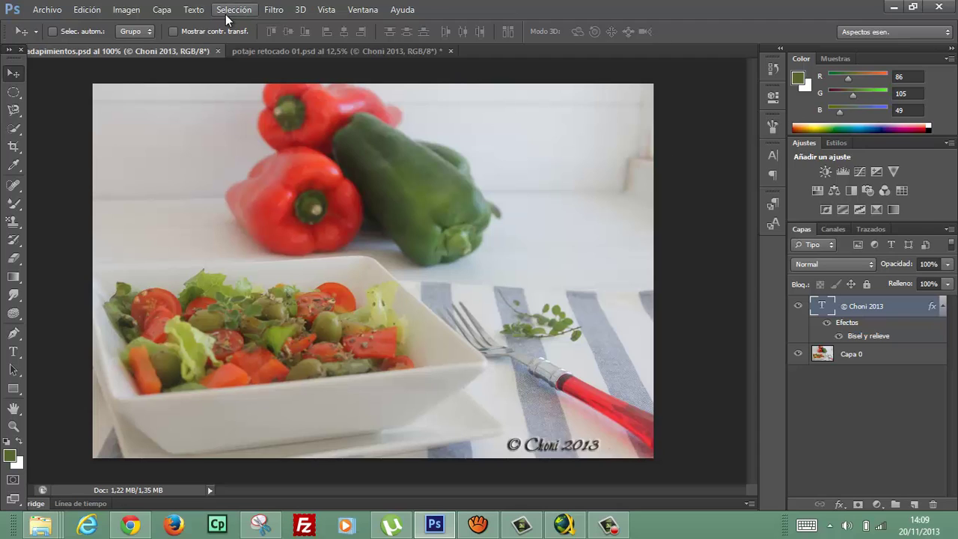
- Create a new white 16,02 × 11,99 cm document, Sin título-1, with default settings
left_click(46, 9)
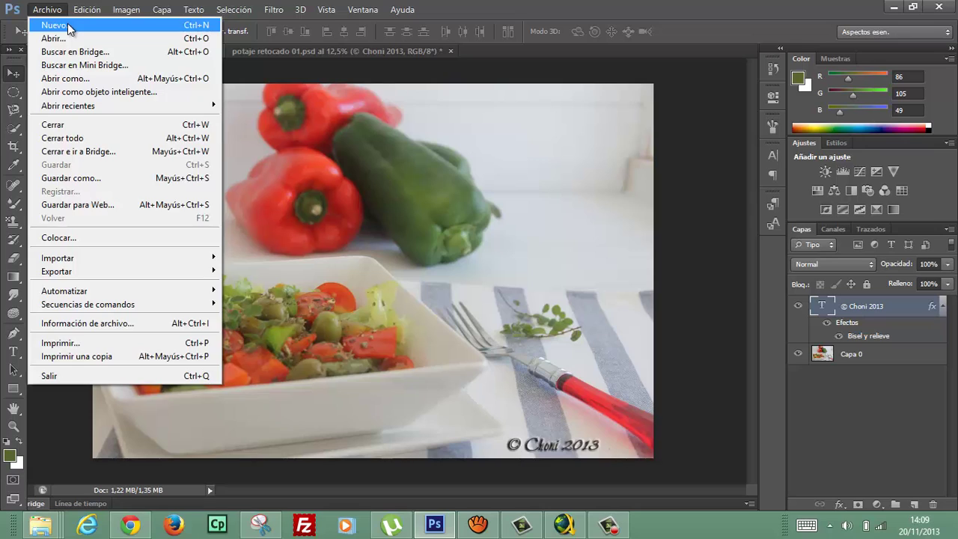
key("Escape")
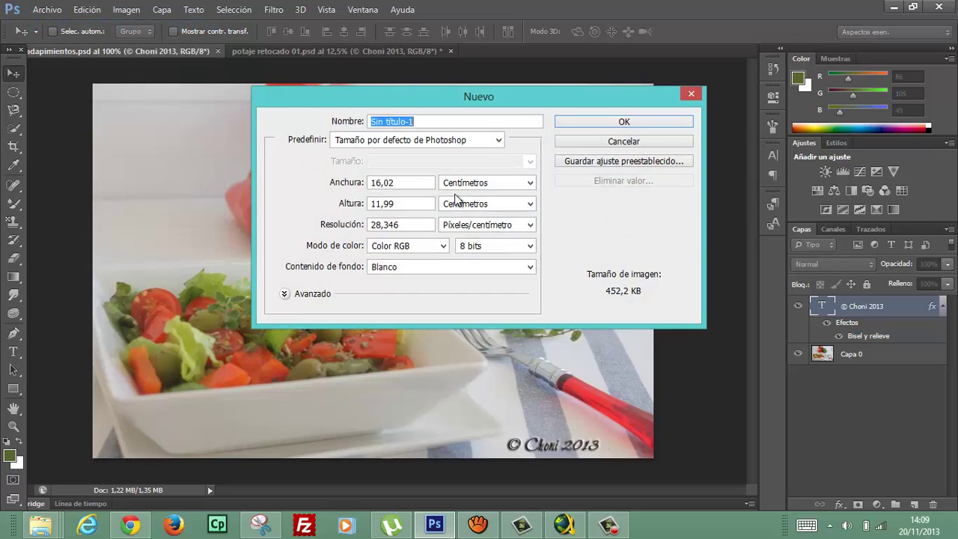
left_click(608, 141)
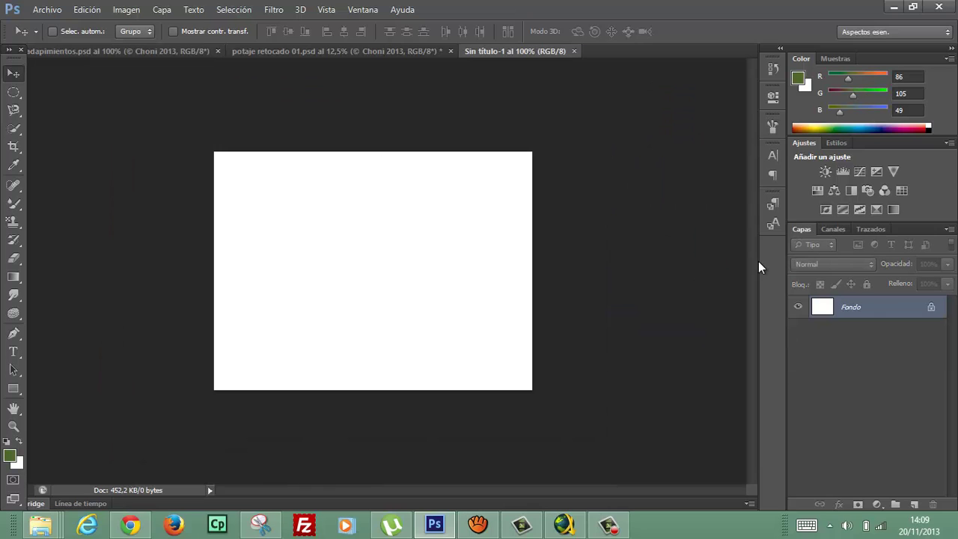
- Copy the '© Choni 2013' layer into Sin título-1, converting the profile, and drag it across the canvas
left_click(380, 50)
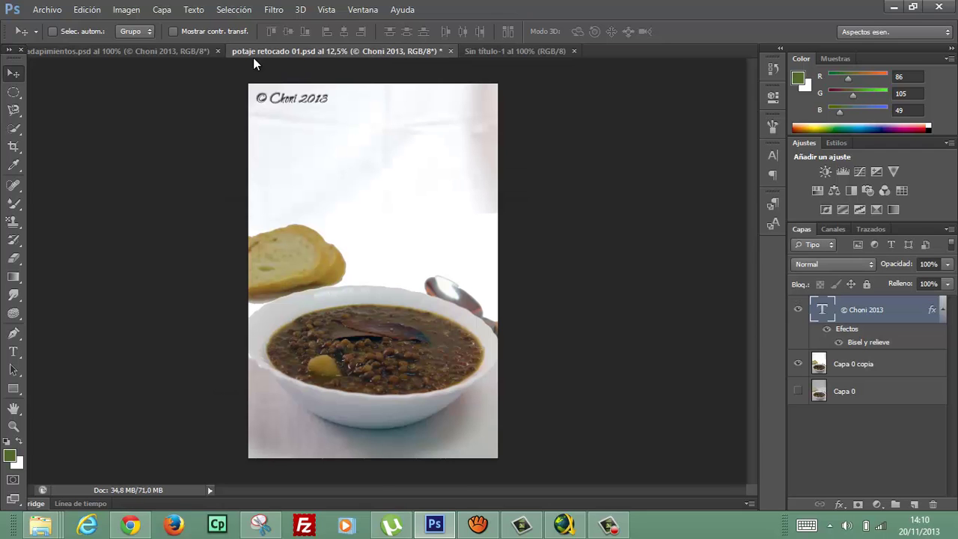
left_click(182, 51)
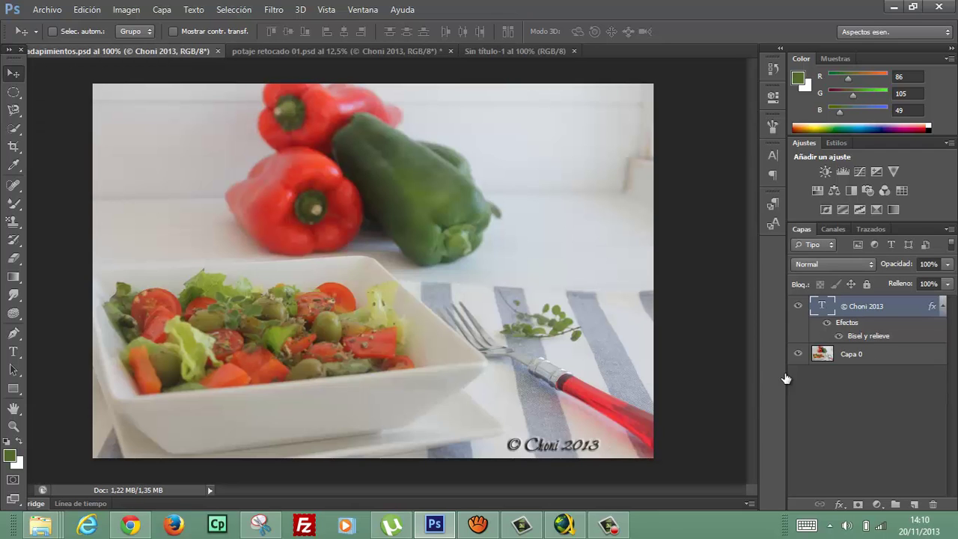
right_click(844, 309)
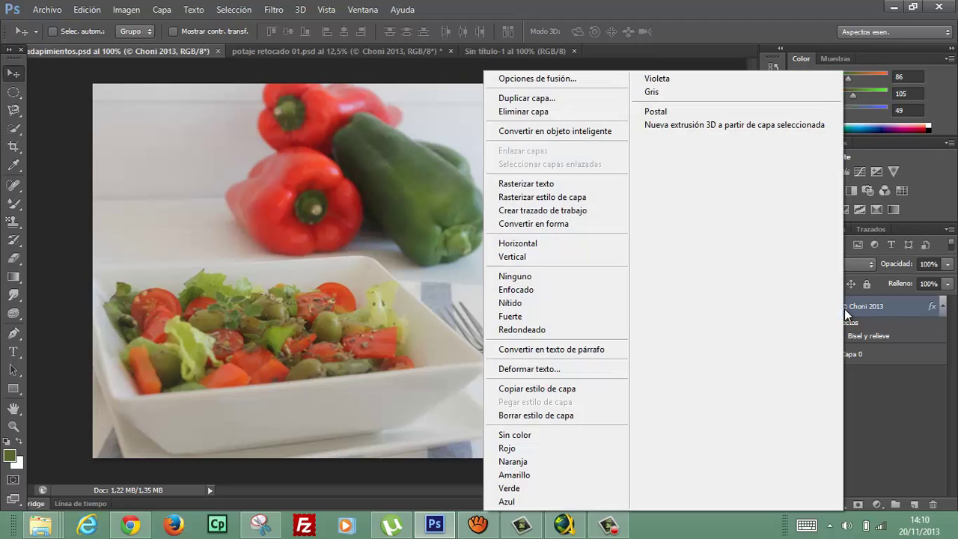
left_click(561, 95)
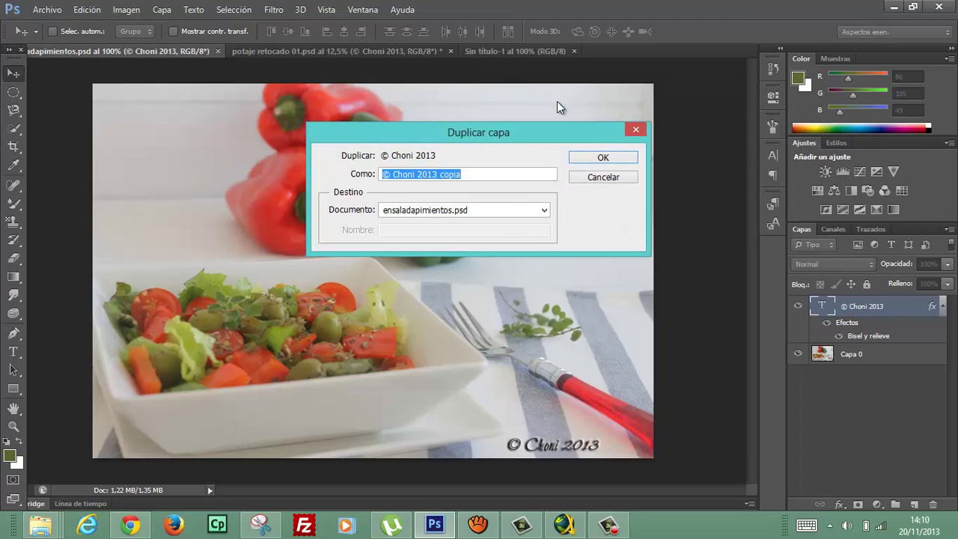
left_click(515, 213)
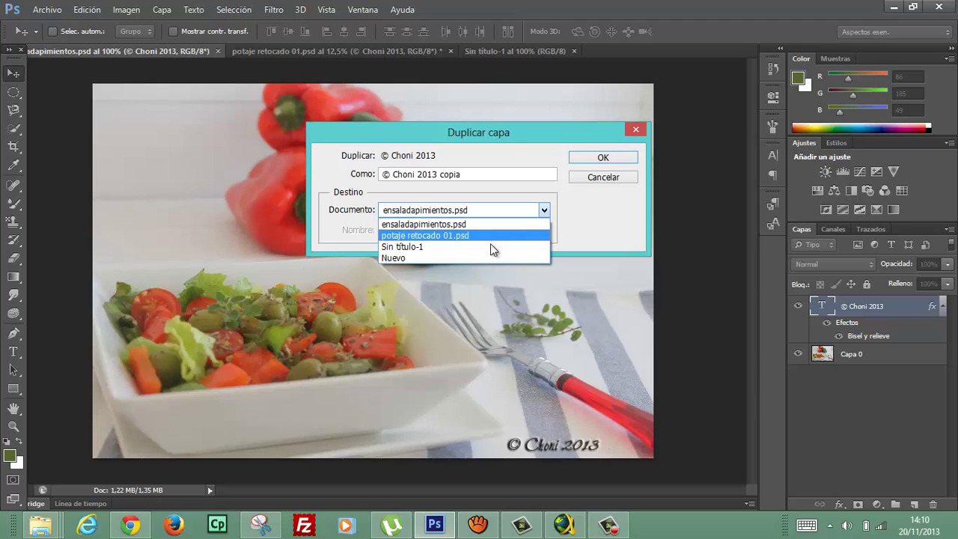
left_click(490, 245)
left_click(592, 161)
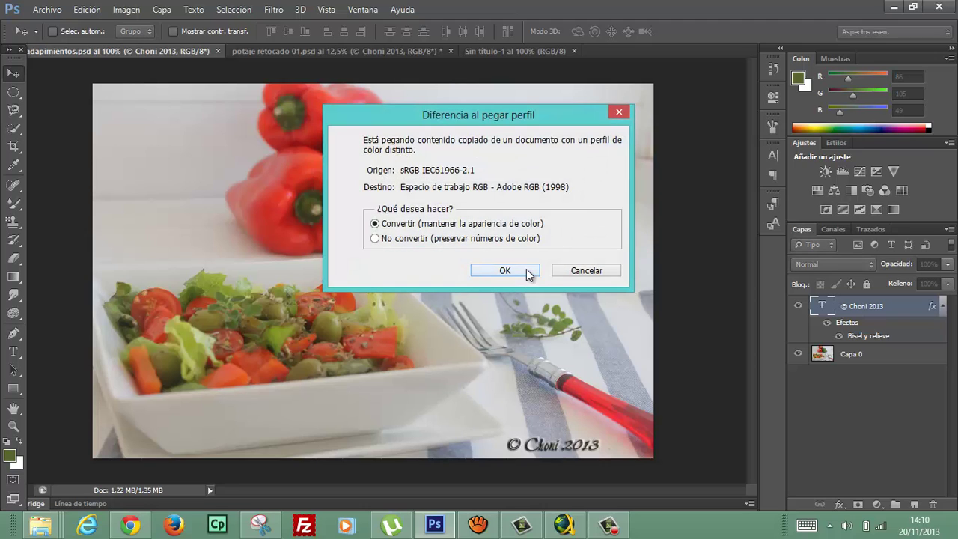
left_click(527, 270)
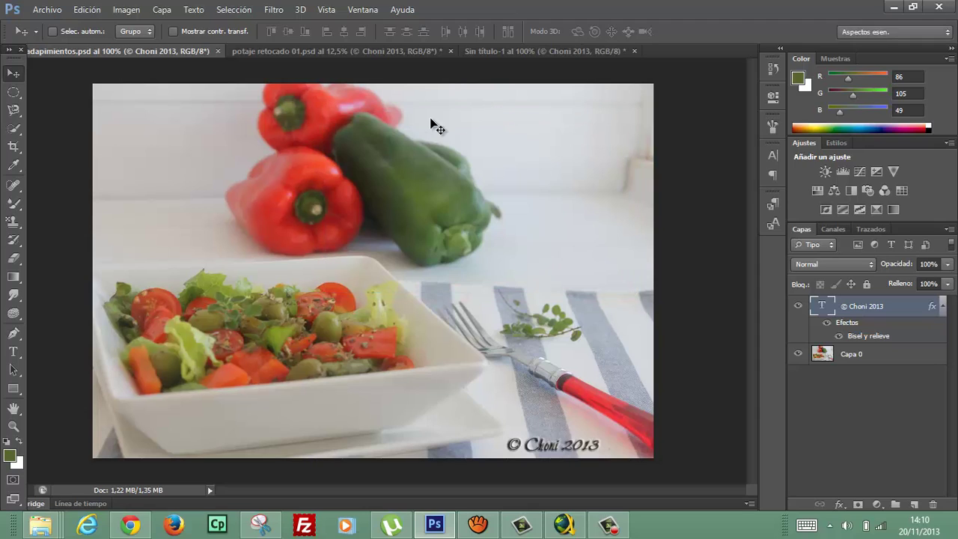
left_click(497, 51)
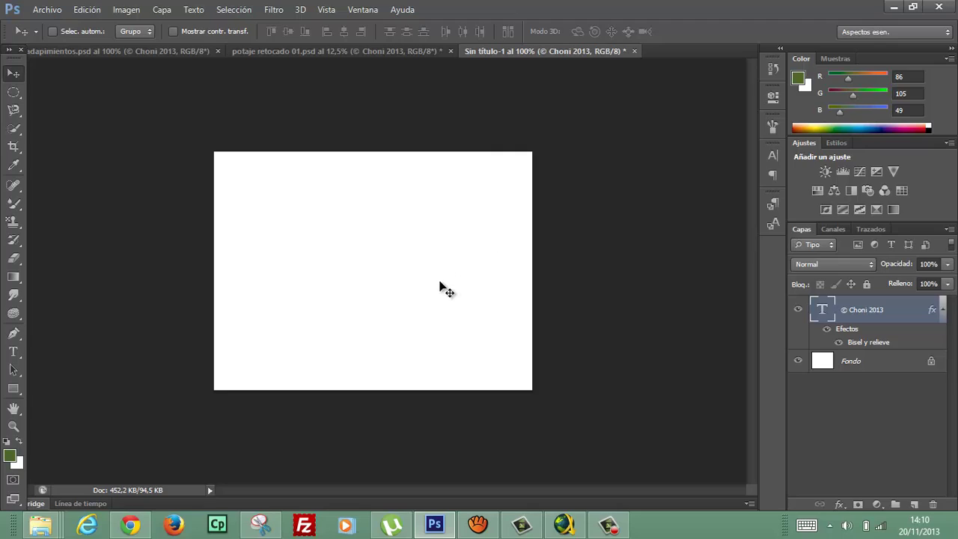
mouse_move(424, 305)
left_mouse_down()
mouse_move(374, 186)
mouse_move(378, 197)
mouse_move(345, 229)
left_mouse_up()
- Delete the '© Choni 2013' layer from Sin título-1 and return to the lentil soup document
left_click(264, 54)
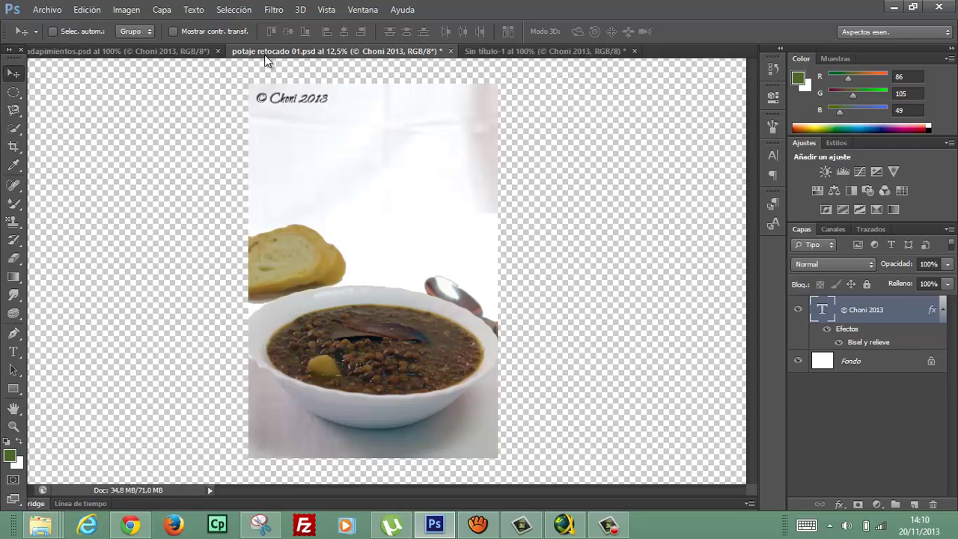
left_click(196, 54)
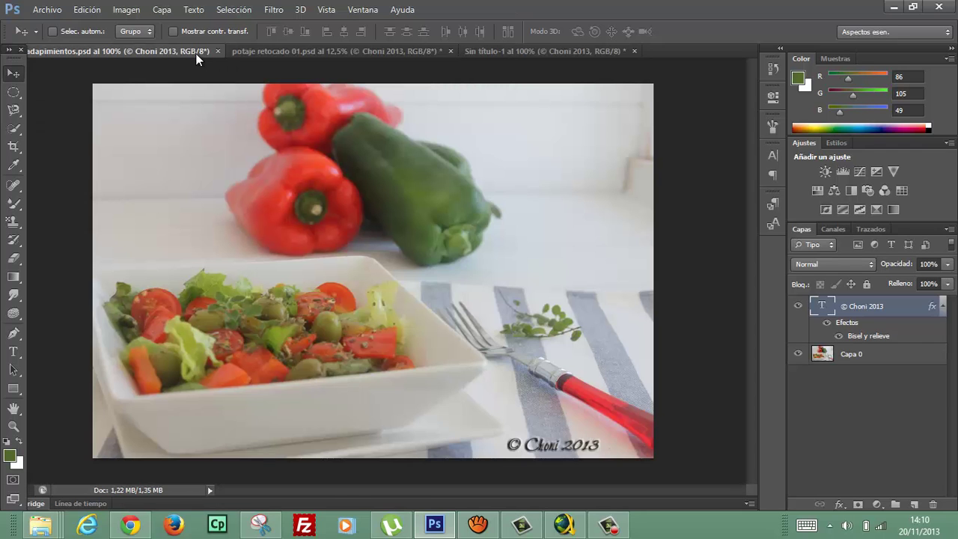
left_click(520, 50)
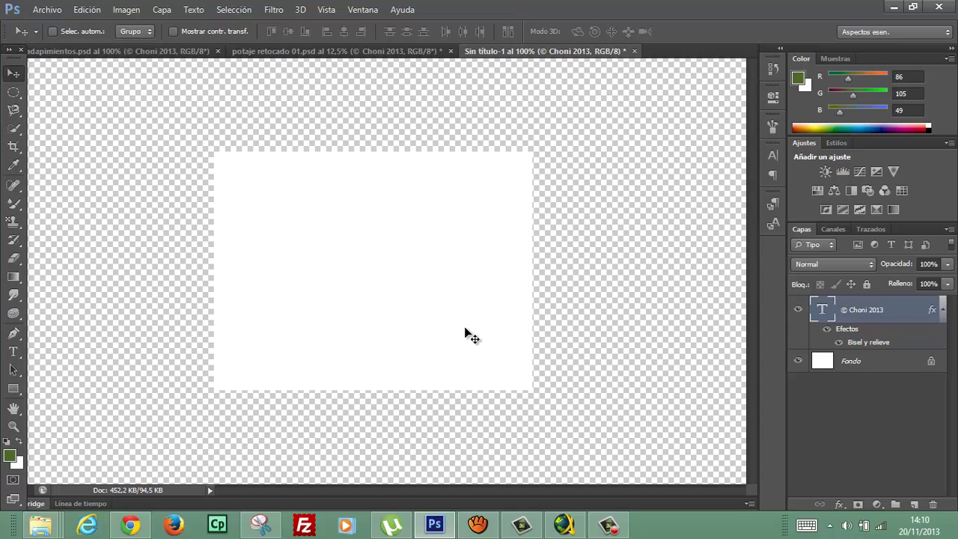
left_click(797, 309)
left_click(797, 309)
left_click_drag(891, 309, 933, 505)
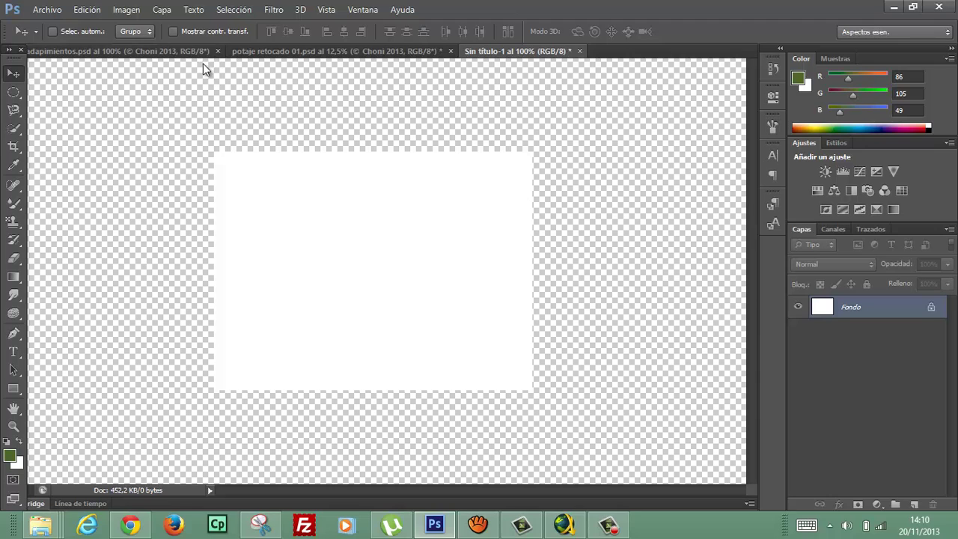
left_click(257, 50)
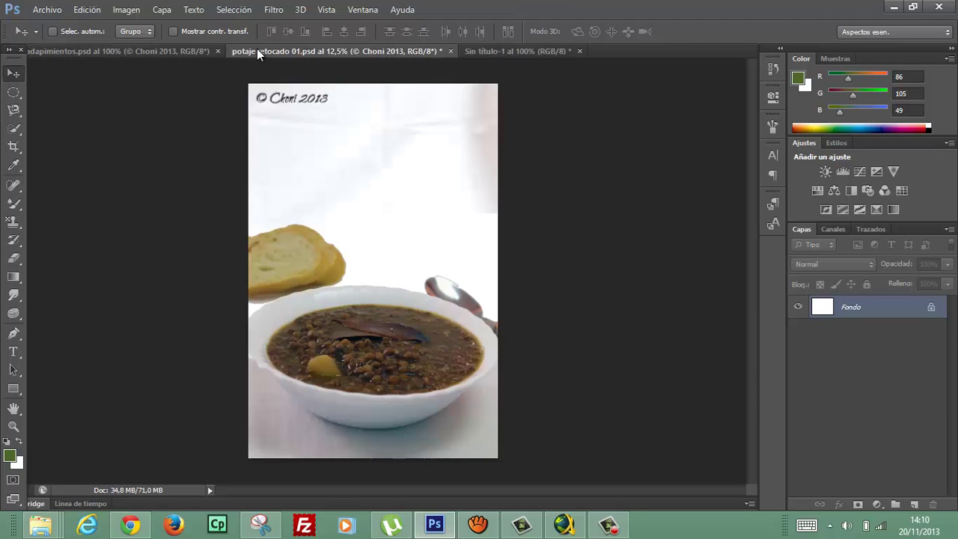
- Duplicate the watermark layer within the lentil soup photo, creating '© Choni 2013 copia'
left_click(200, 52)
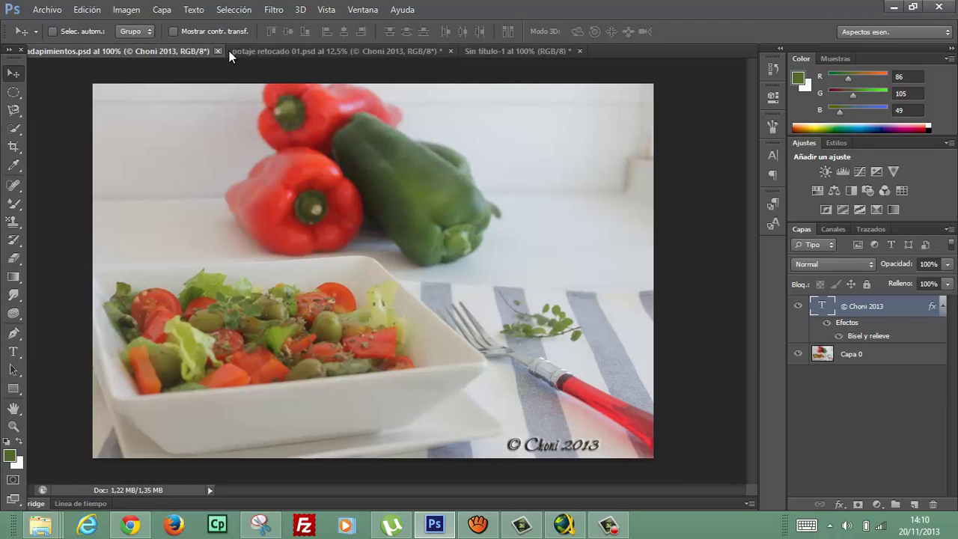
left_click(237, 51)
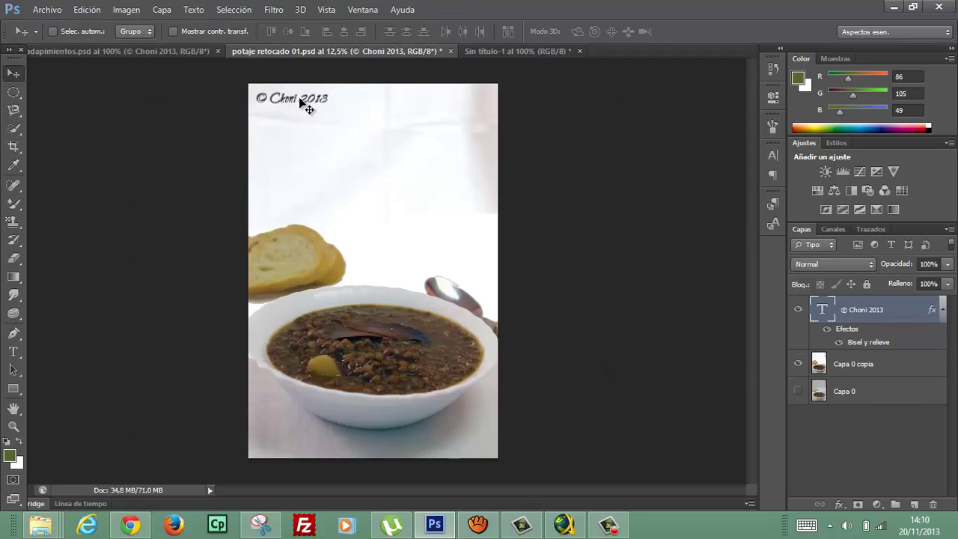
right_click(301, 98)
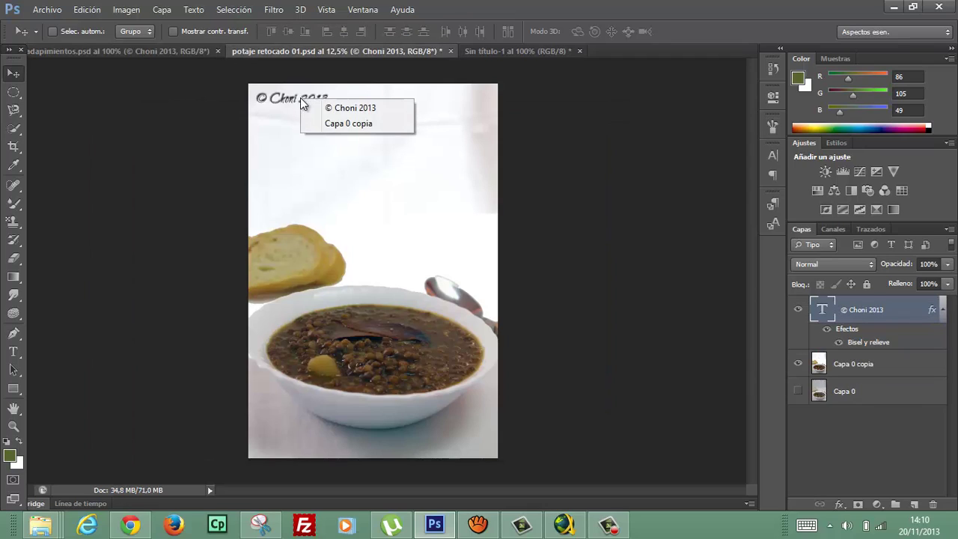
right_click(828, 314)
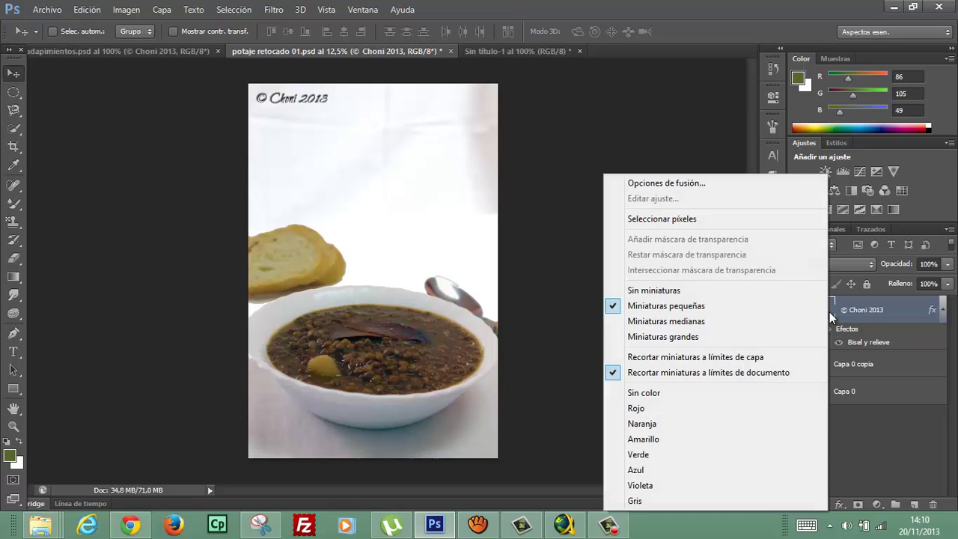
right_click(879, 308)
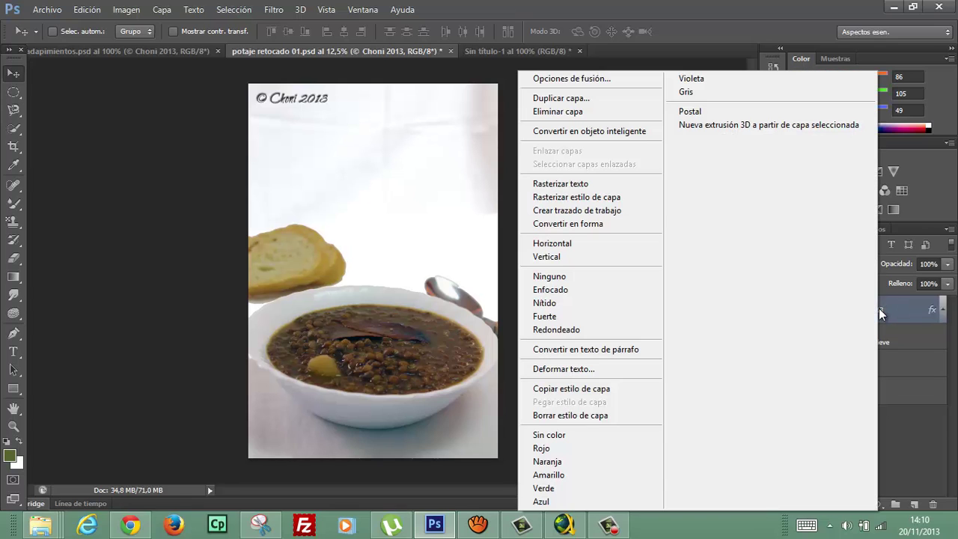
left_click(573, 100)
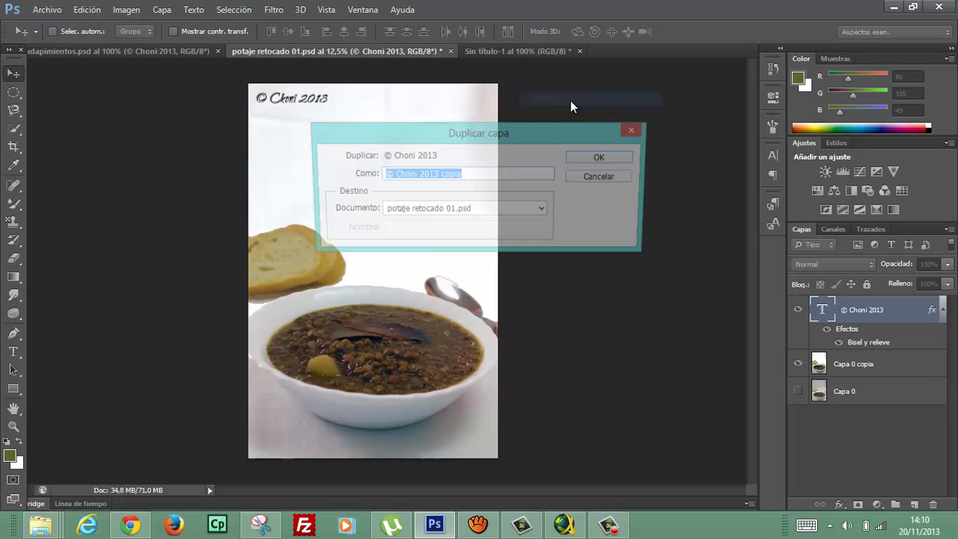
left_click(593, 162)
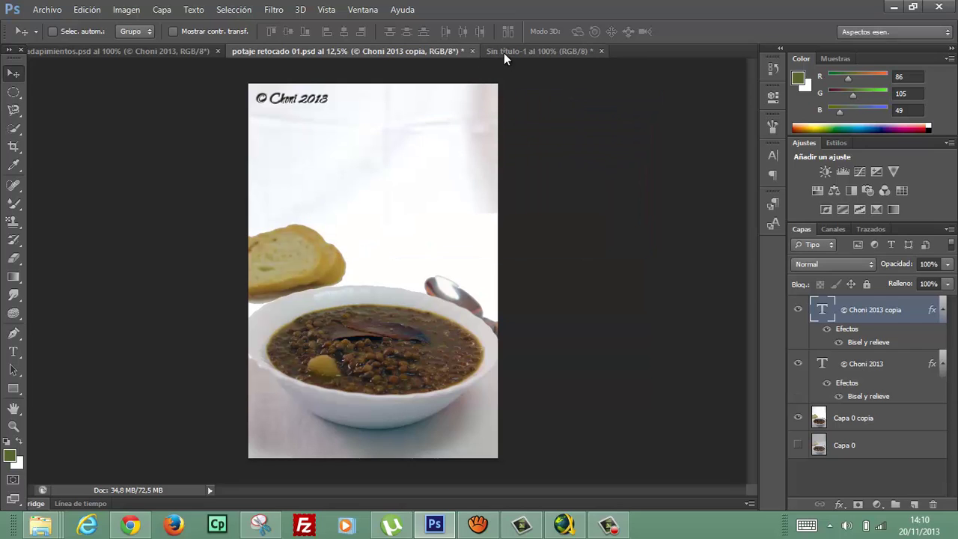
left_click(504, 52)
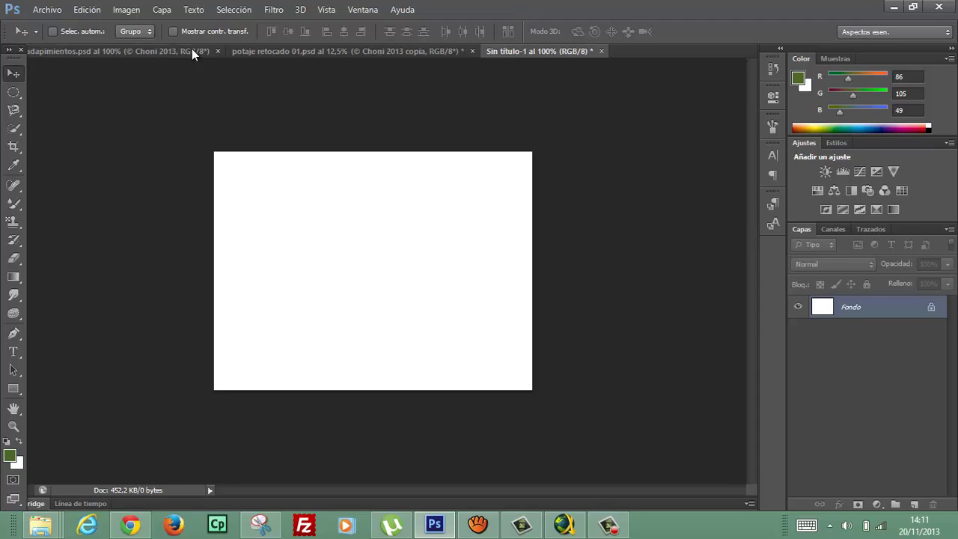
left_click(248, 53)
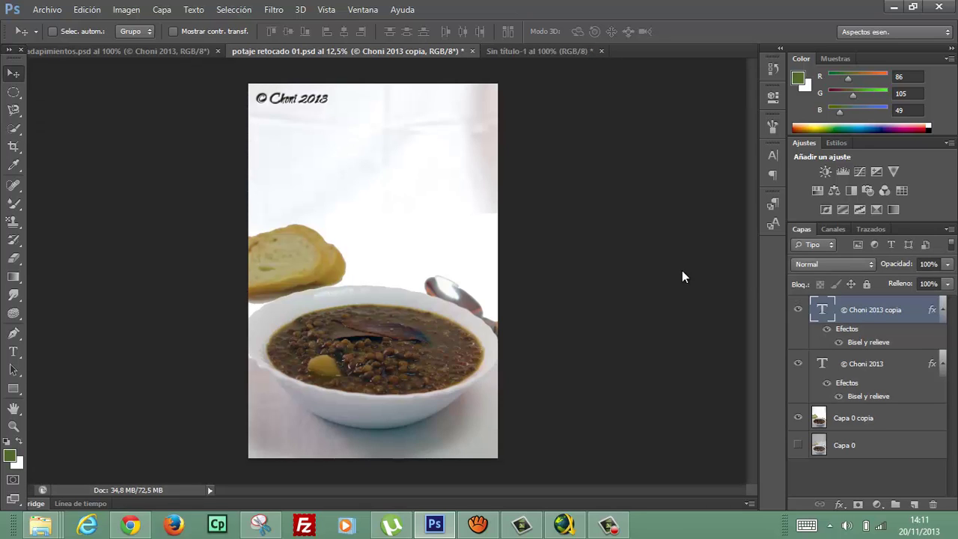
right_click(858, 313)
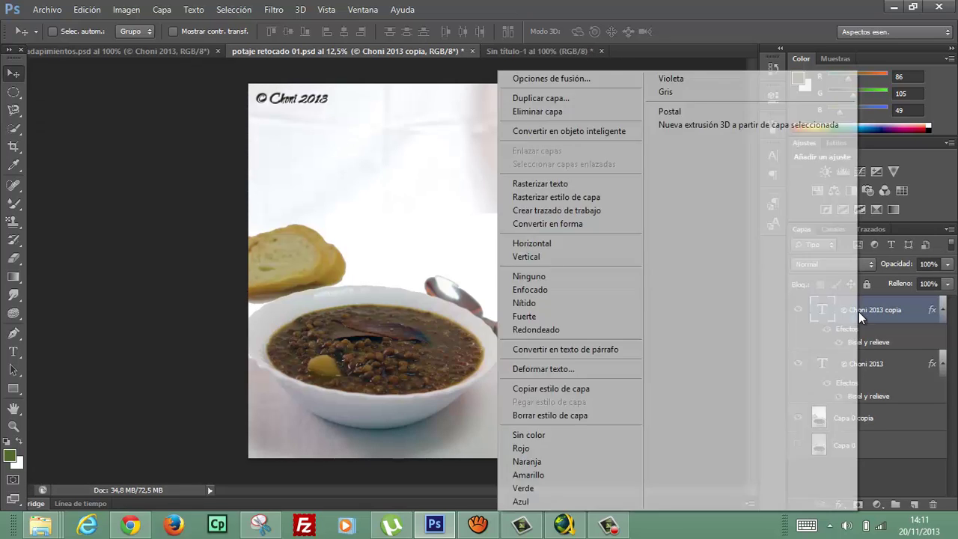
- Duplicate '© Choni 2013 copia' into Sin título-1, converting the colour profile, and view it there
left_click(564, 102)
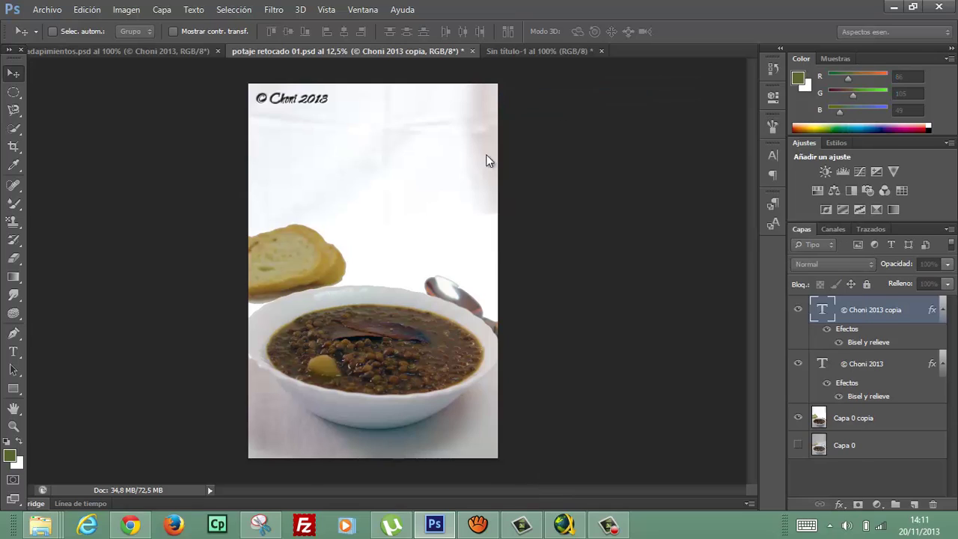
left_click(473, 207)
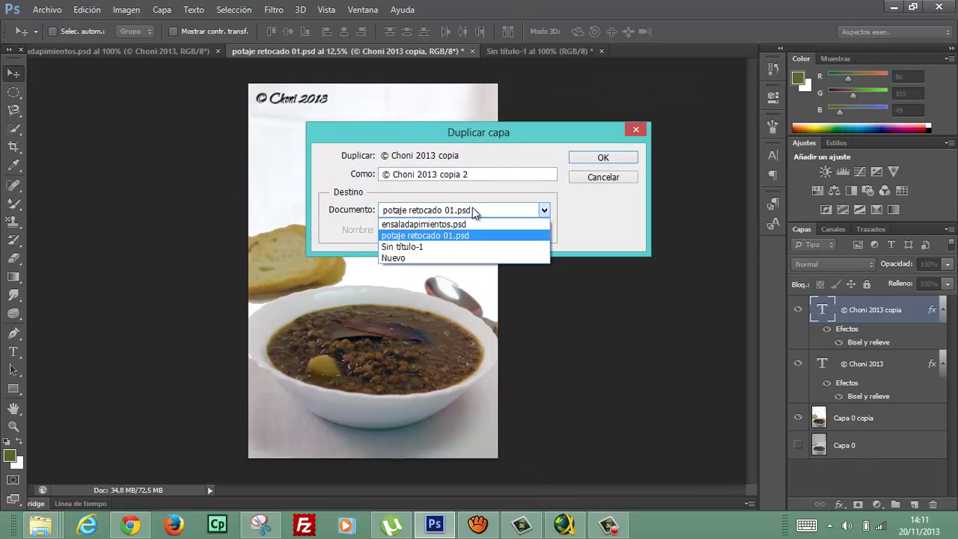
left_click(440, 250)
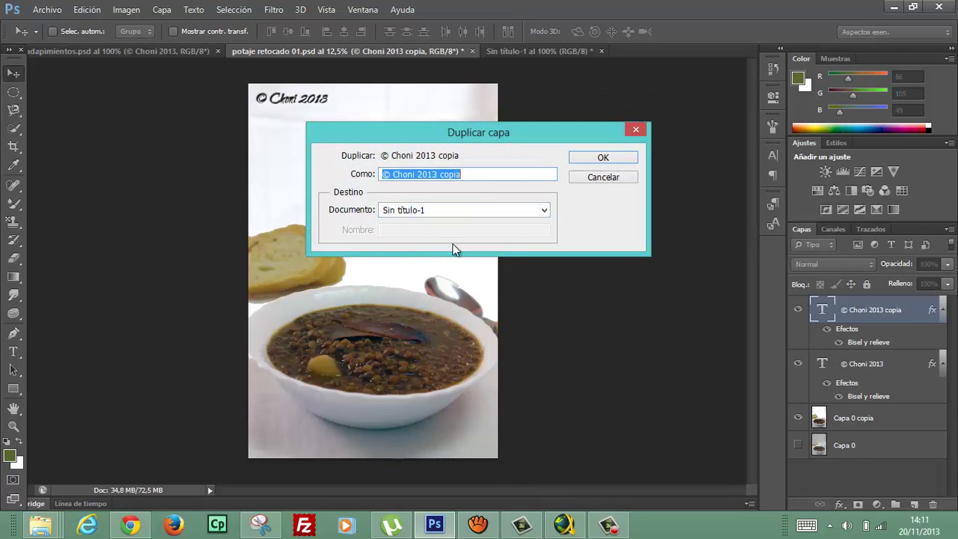
left_click(604, 158)
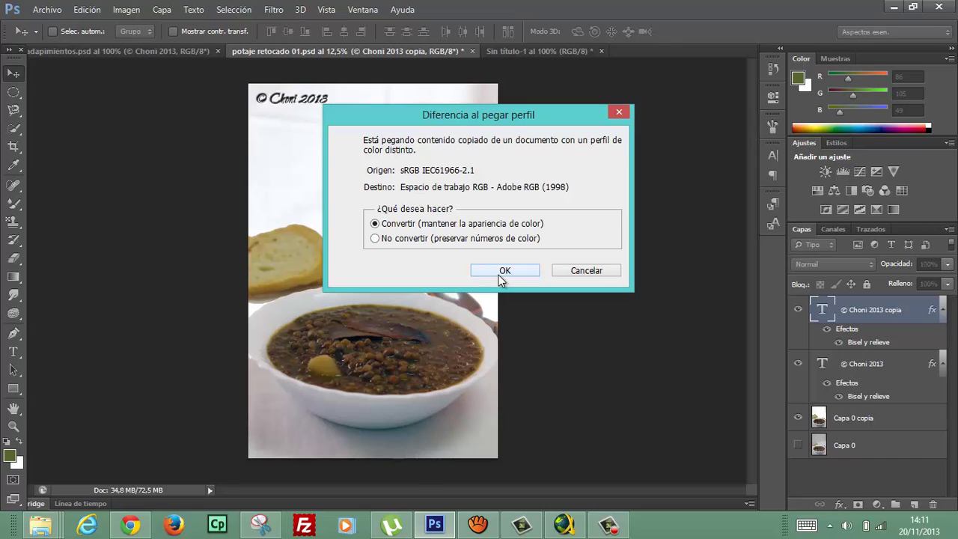
left_click(501, 274)
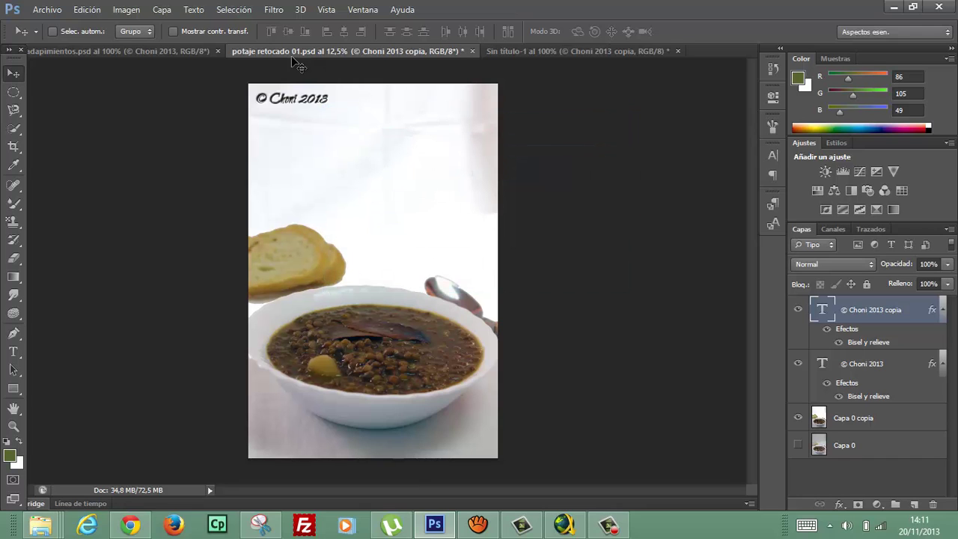
left_click(509, 53)
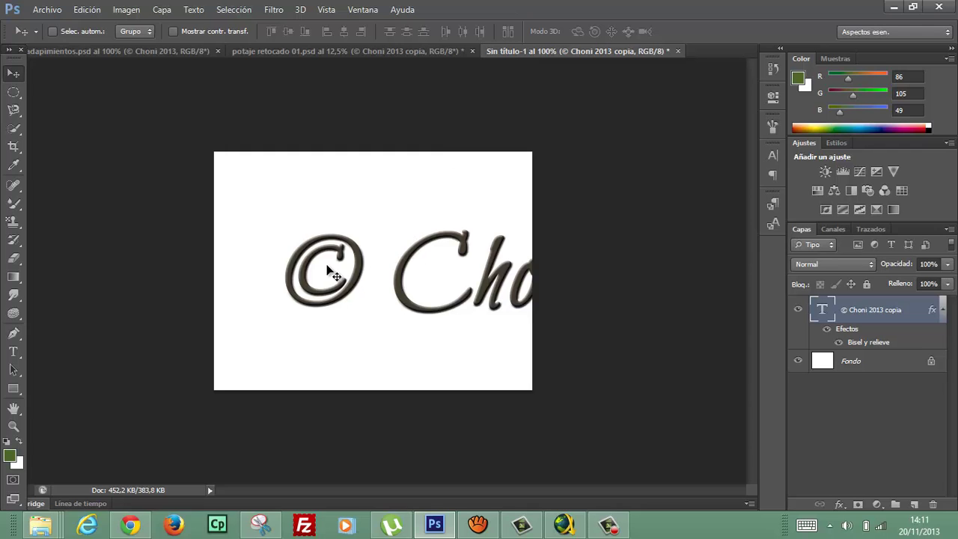
- Resize the watermark text to 36 pt and drag it up near the canvas top centre
left_click(13, 352)
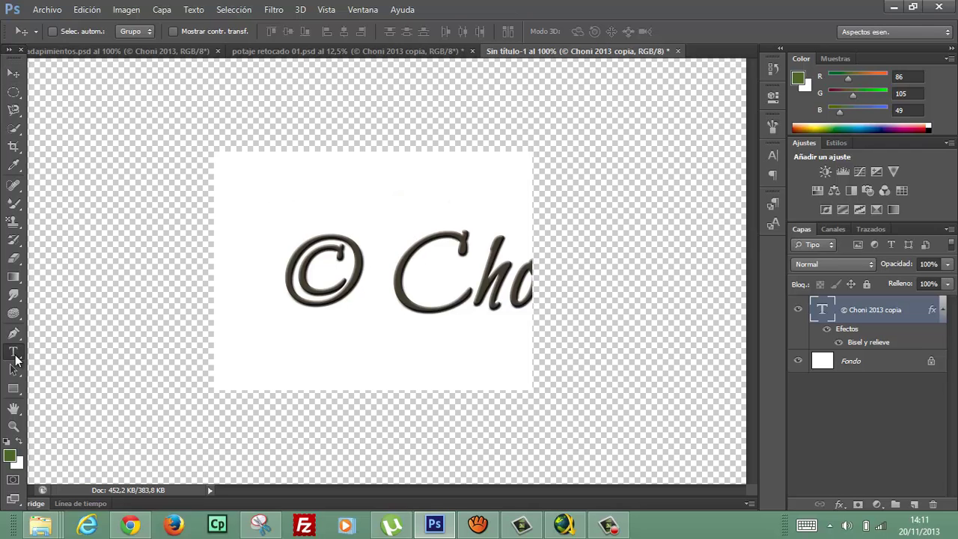
double_click(293, 267)
left_click(714, 257)
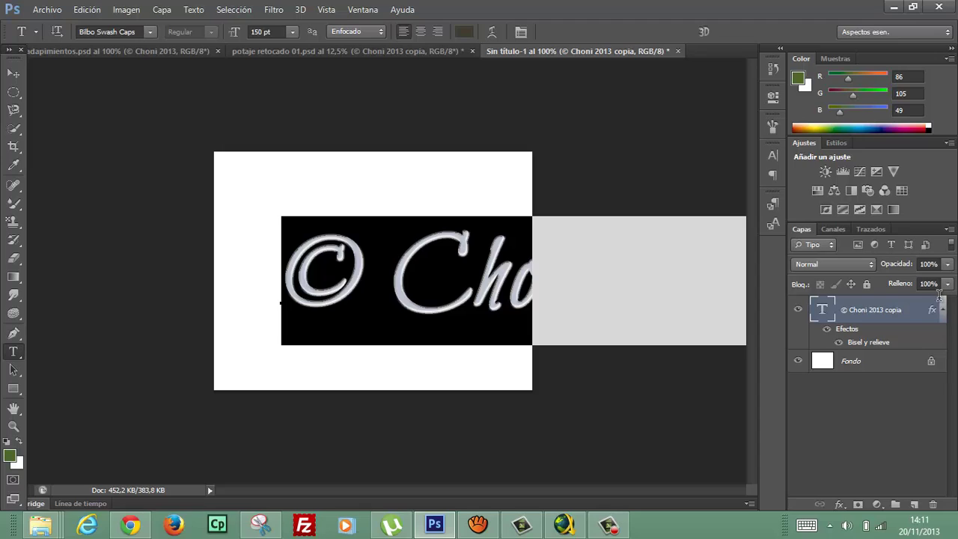
left_click(293, 33)
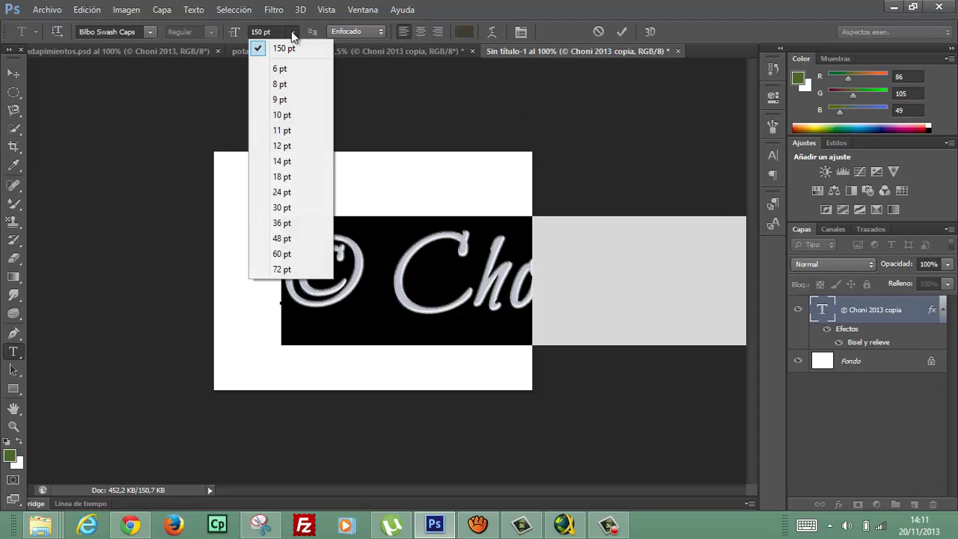
left_click(284, 162)
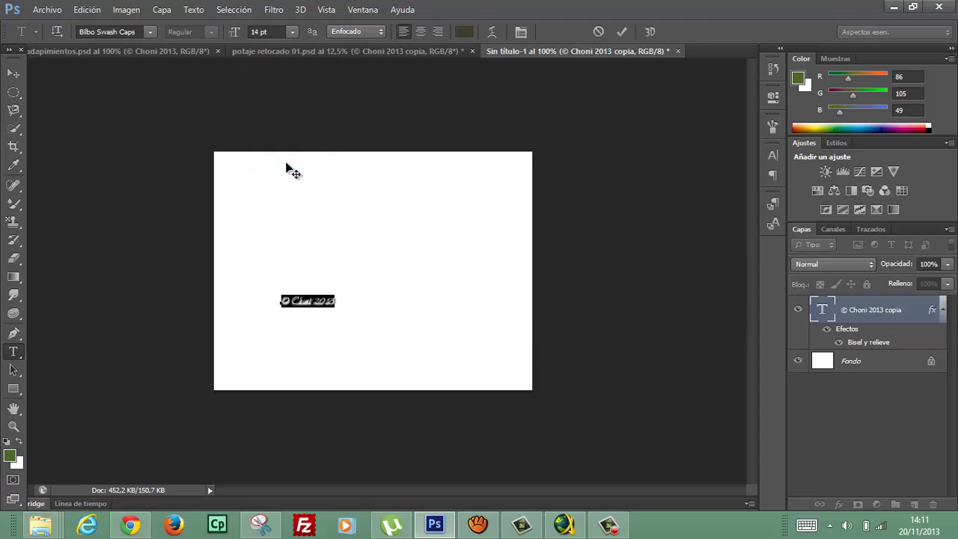
left_click(291, 33)
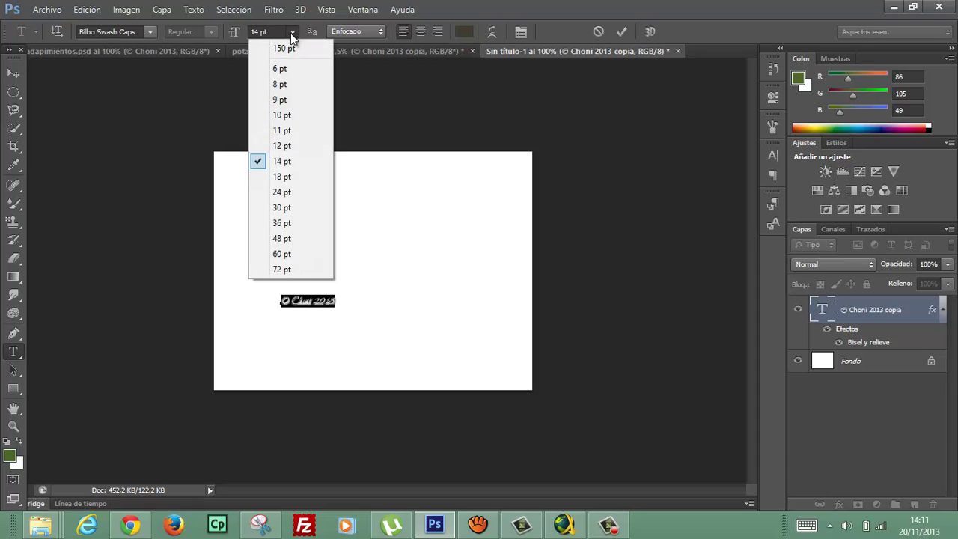
left_click(283, 224)
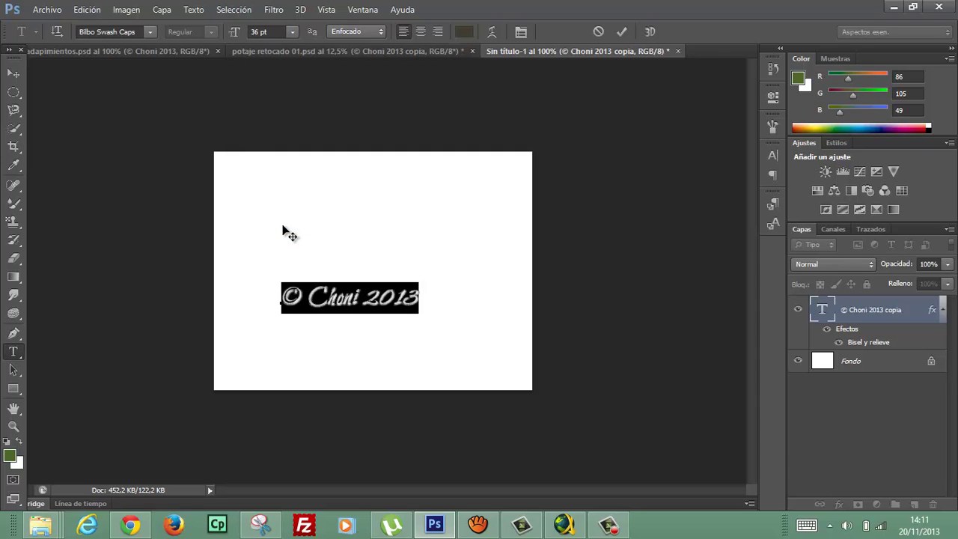
left_click(13, 73)
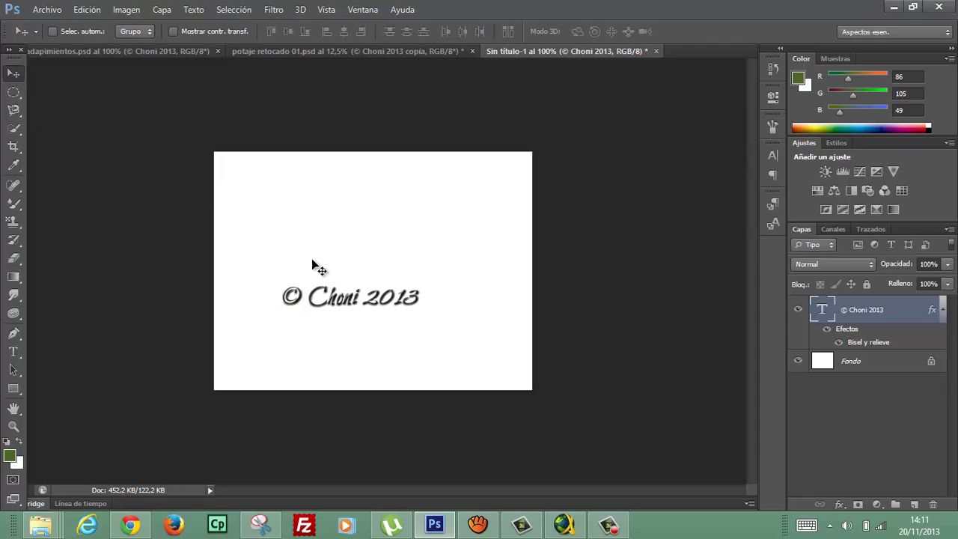
left_click_drag(335, 299, 356, 182)
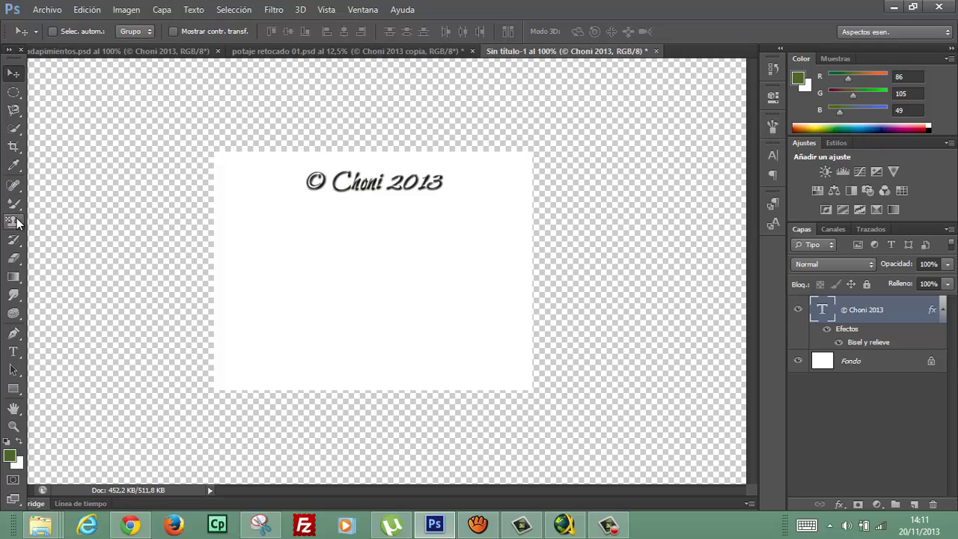
- Change the watermark text colour to bright green (49dc1c) in the colour picker
left_click(12, 351)
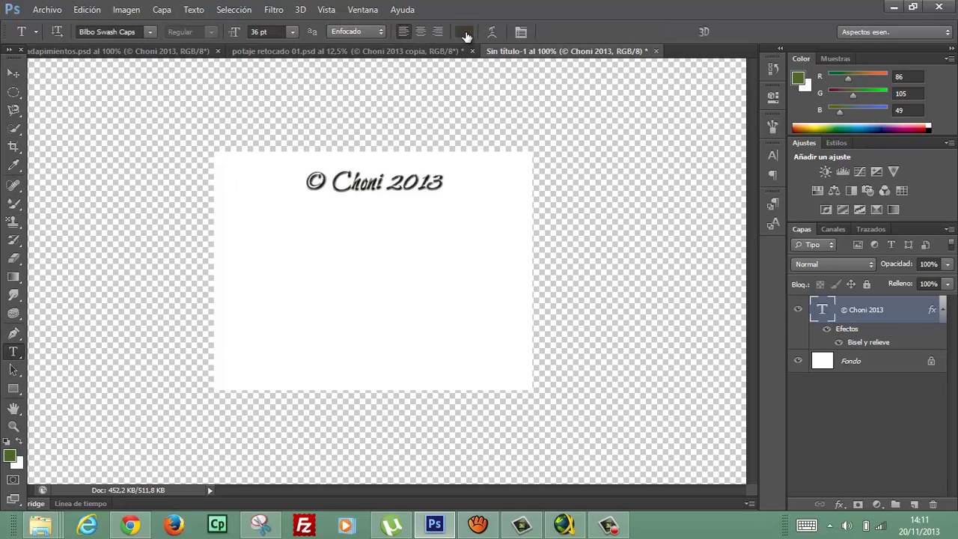
left_click(465, 33)
left_click(503, 205)
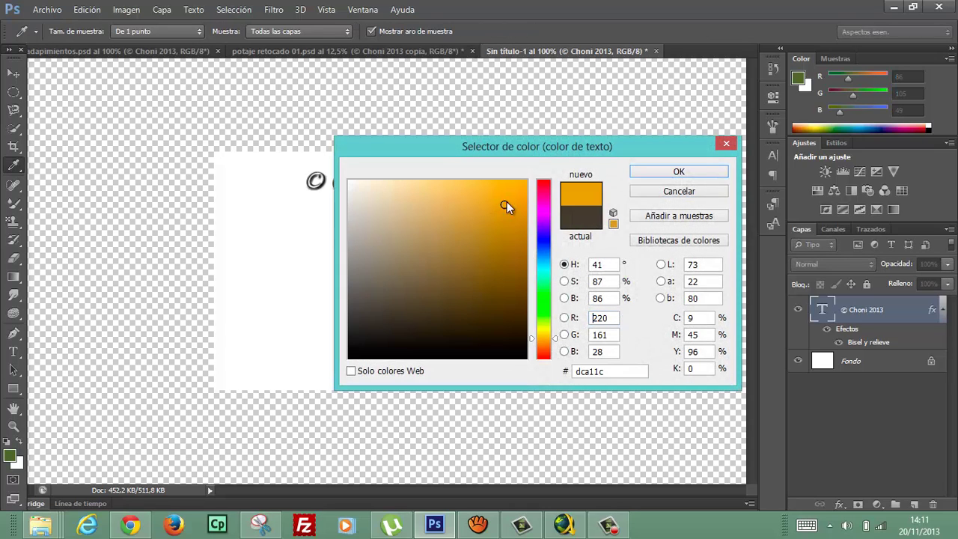
mouse_move(560, 140)
left_mouse_down()
mouse_move(678, 214)
mouse_move(601, 203)
left_mouse_up()
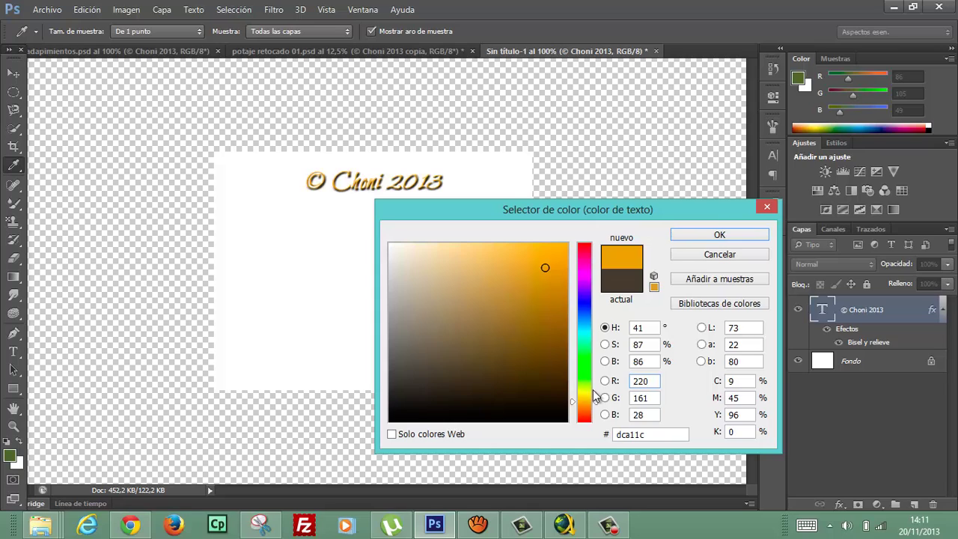
left_click(585, 368)
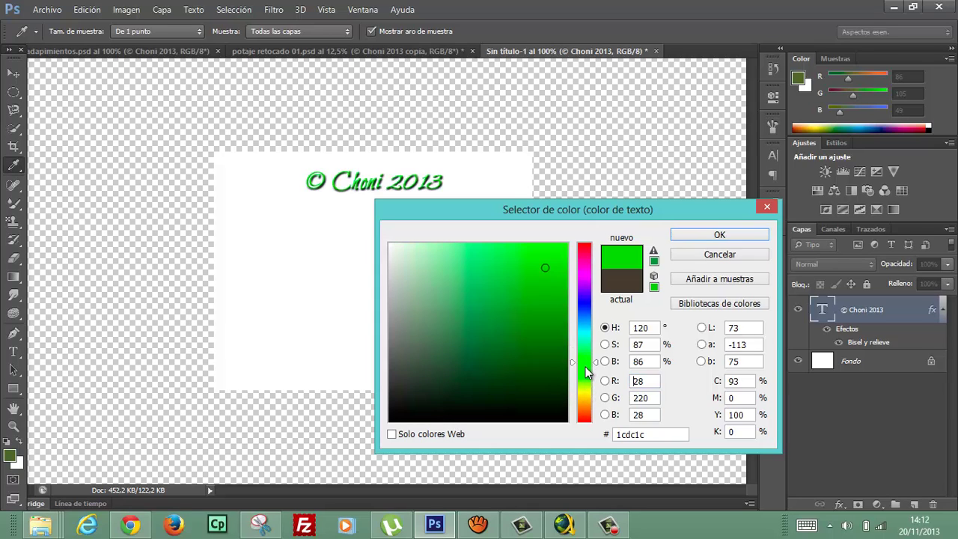
left_click(694, 238)
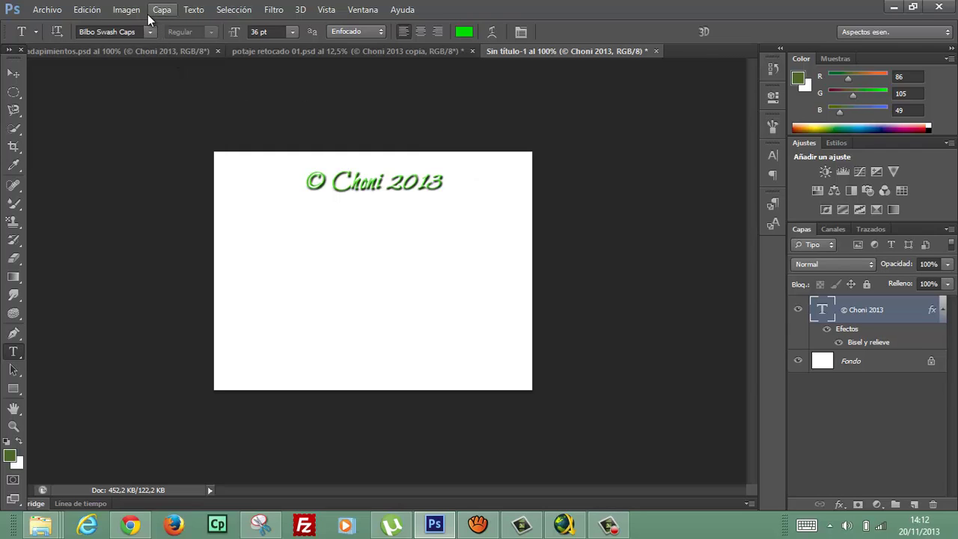
- Raise the Bevel and Emboss depth on the © Choni 2013 text to 52% and apply it
left_click(157, 12)
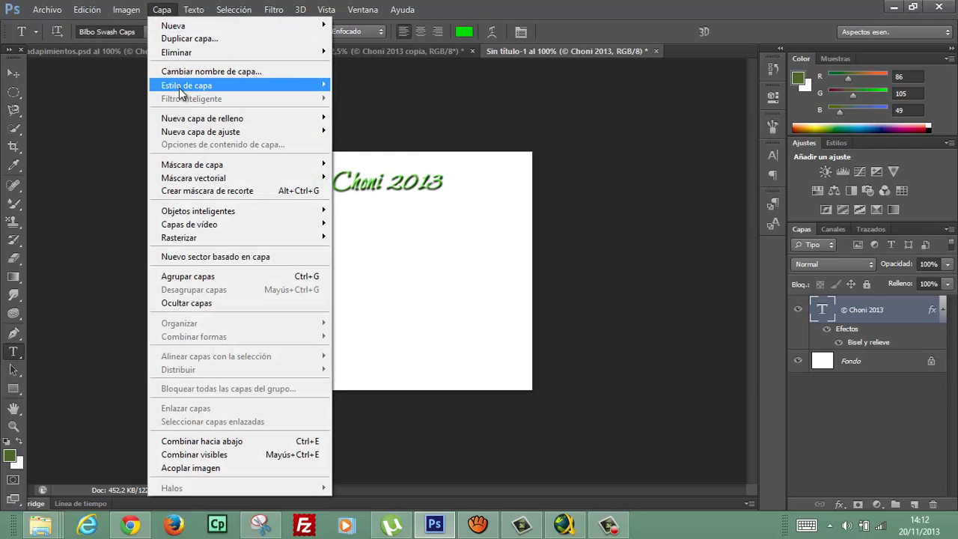
mouse_move(187, 85)
left_click(364, 104)
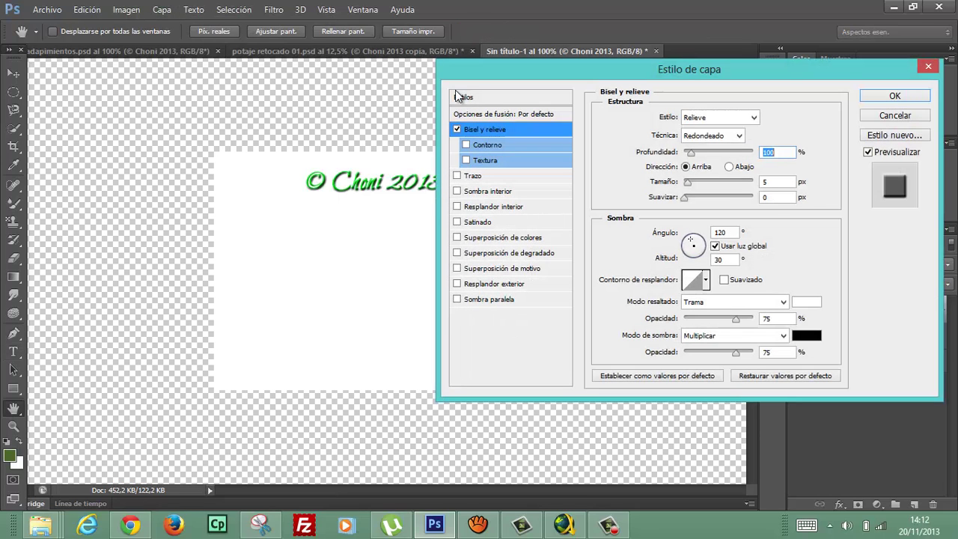
left_click(457, 129)
left_click(457, 129)
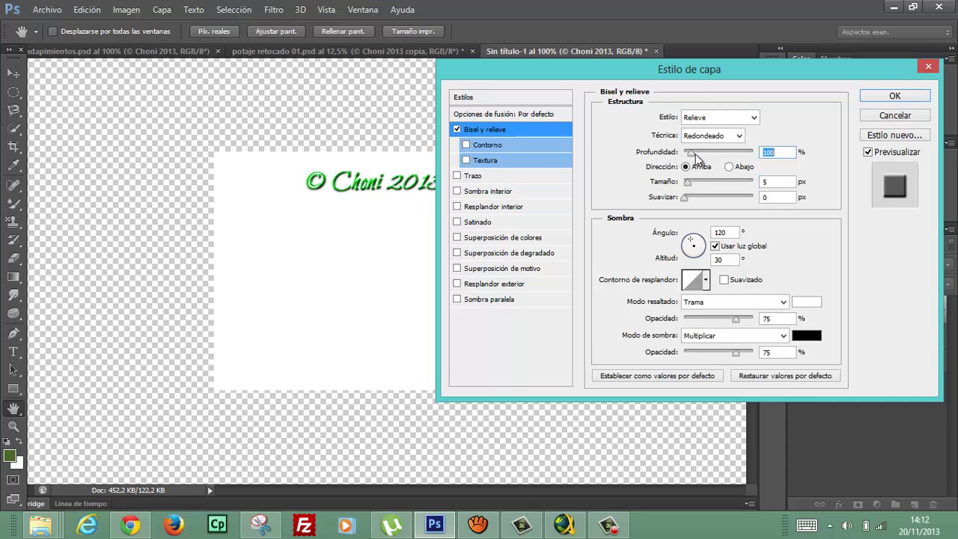
mouse_move(690, 154)
left_mouse_down()
mouse_move(708, 160)
mouse_move(680, 165)
mouse_move(690, 166)
left_mouse_up()
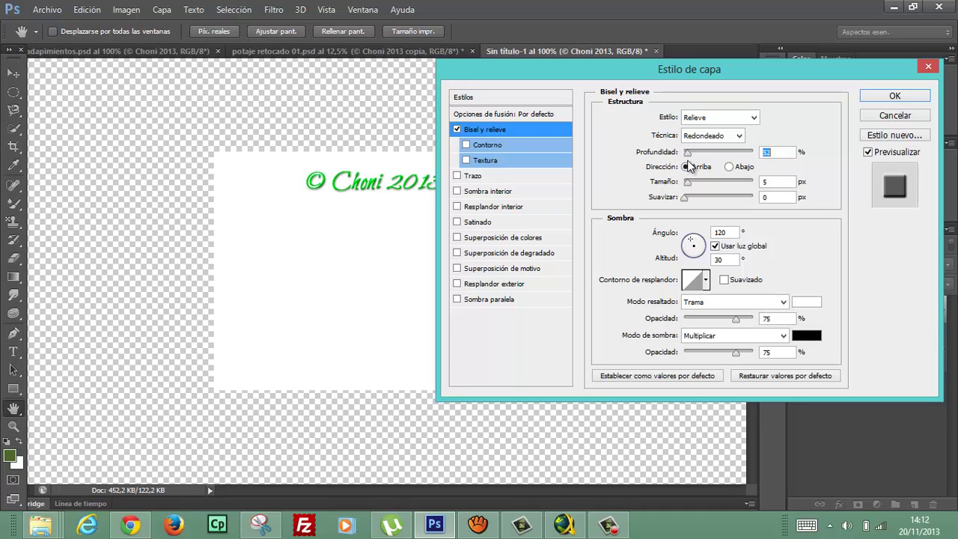
left_click(928, 98)
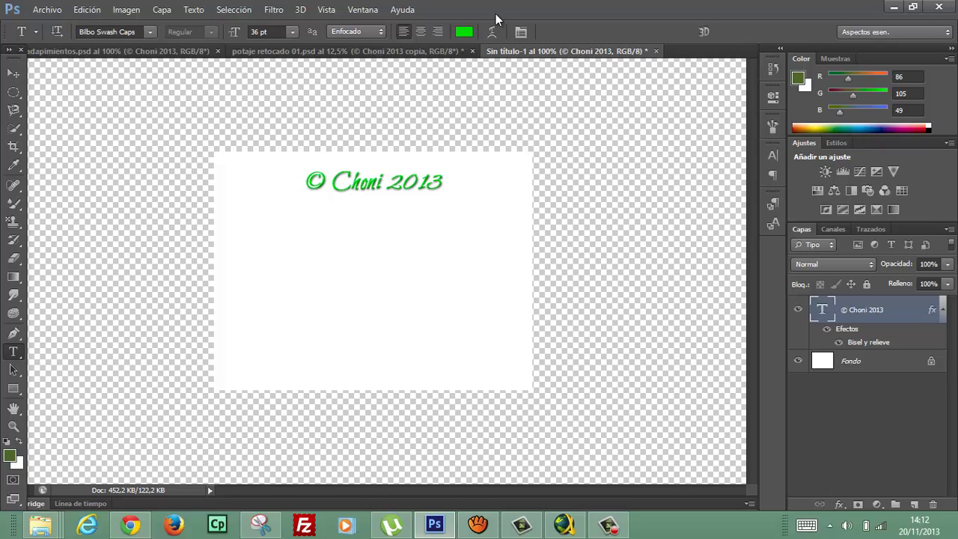
- On the salad photo, try Overlay, Difference and Multiply blend modes on the watermark layer
left_click(156, 51)
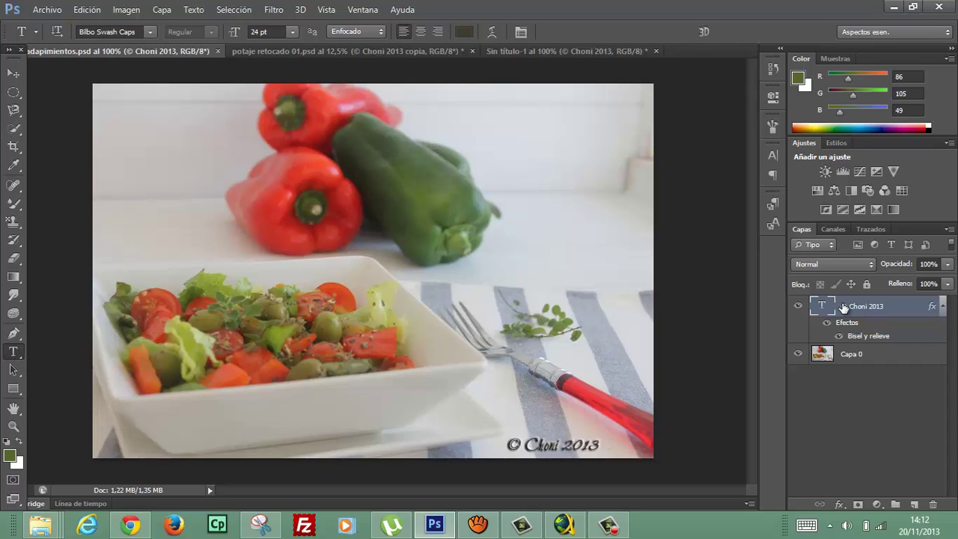
left_click(869, 263)
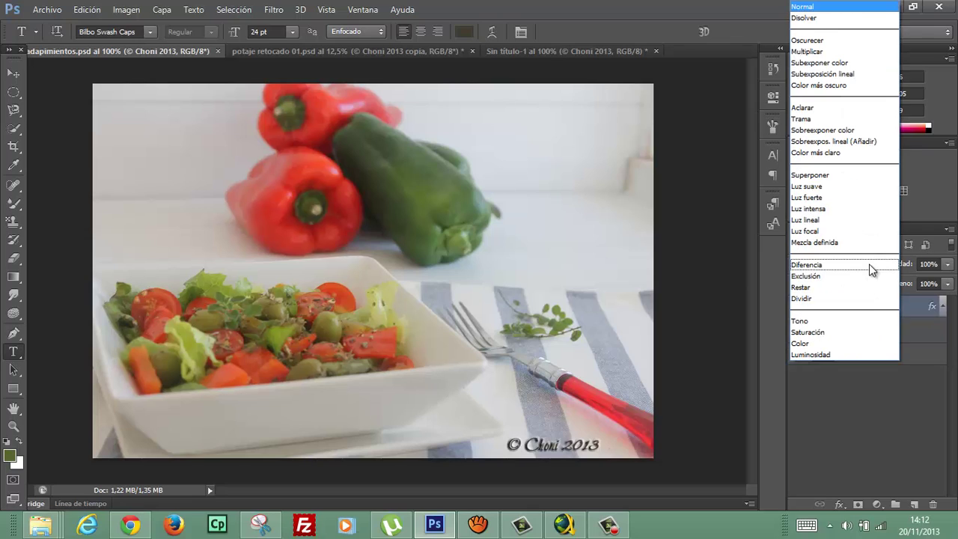
left_click(849, 176)
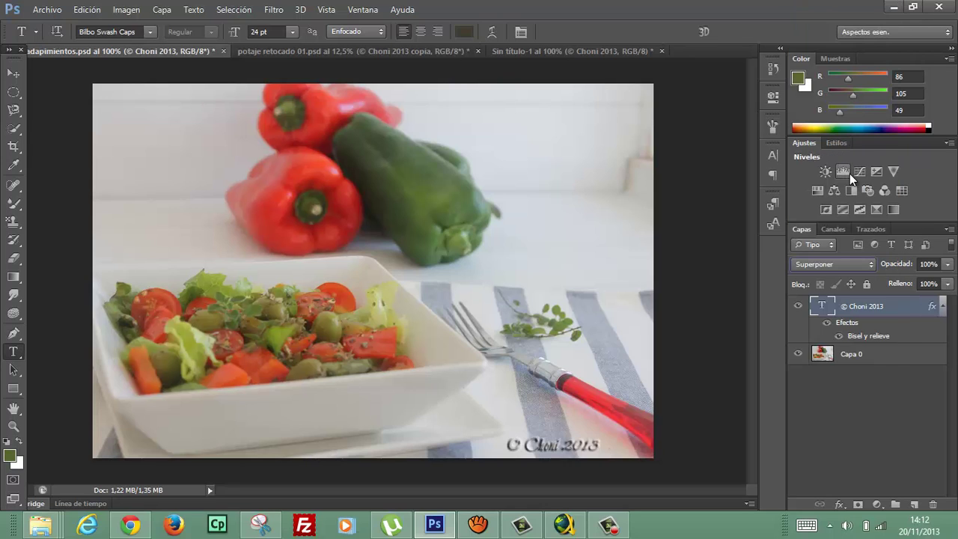
left_click(862, 265)
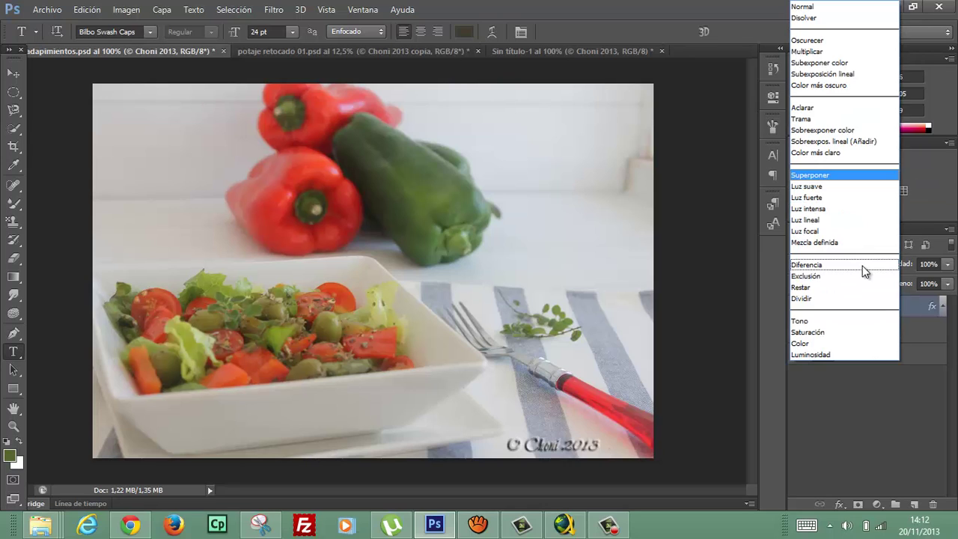
left_click(848, 266)
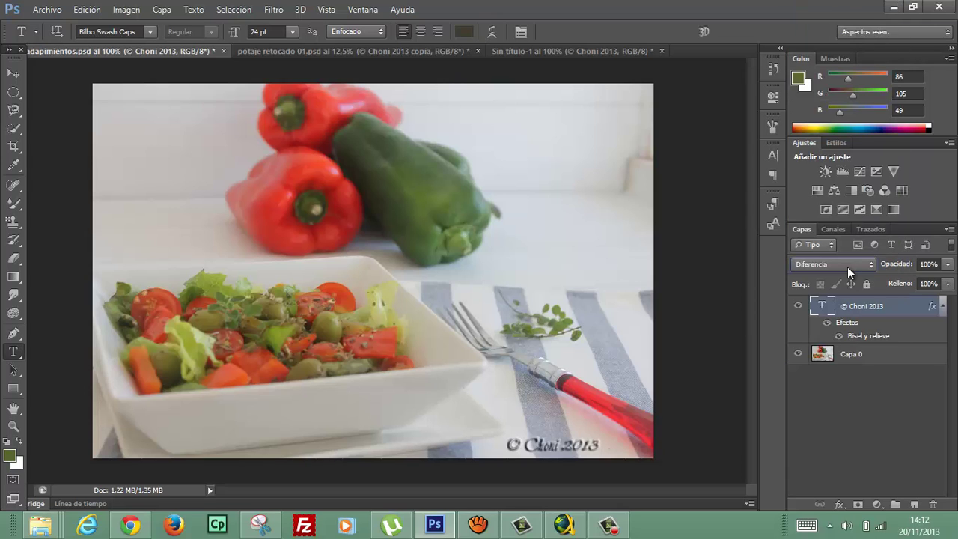
left_click(852, 265)
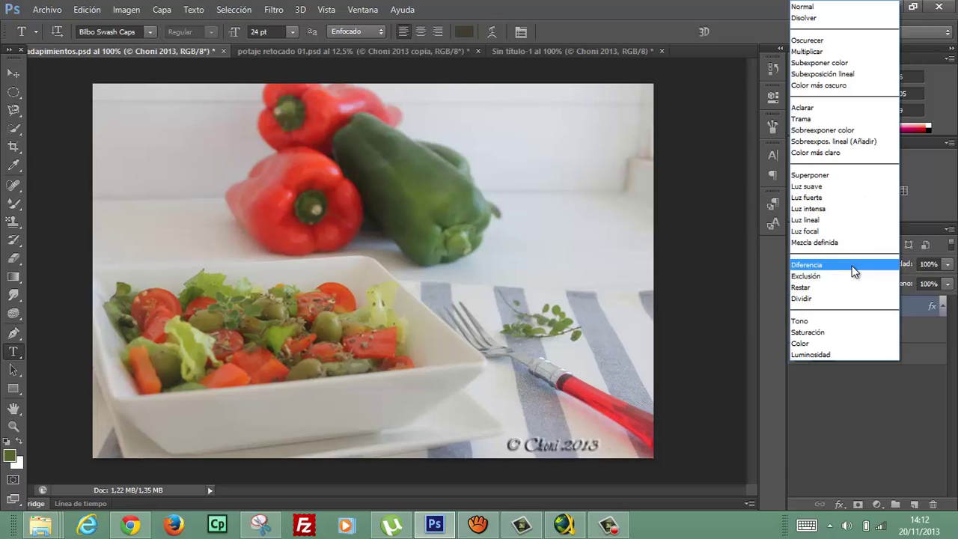
left_click(824, 52)
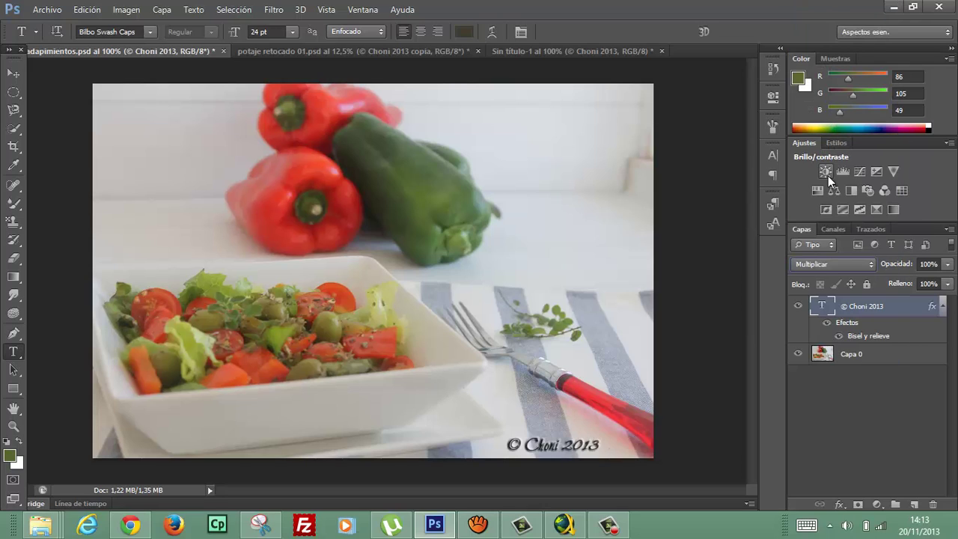
- Try Screen and Soft Light on the watermark layer, then return it to Normal
left_click(827, 263)
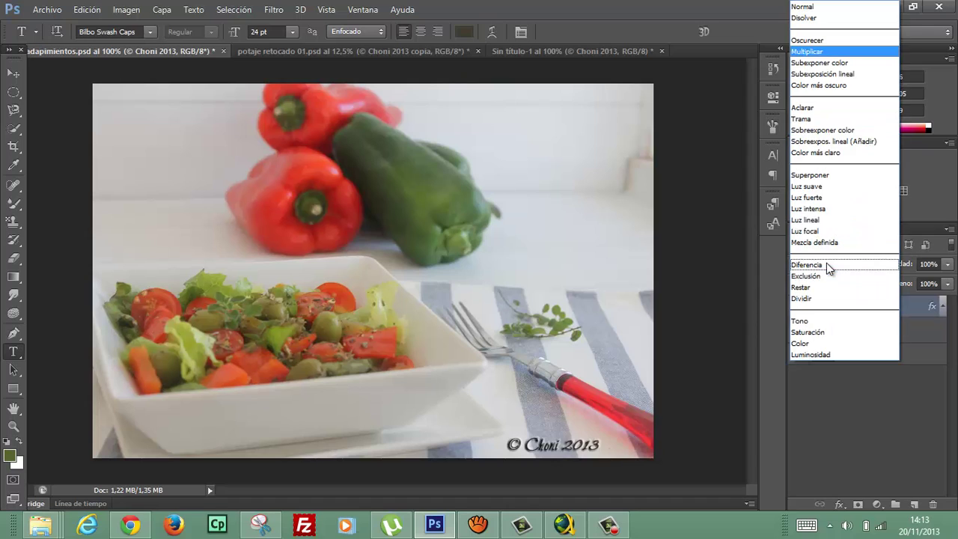
left_click(823, 119)
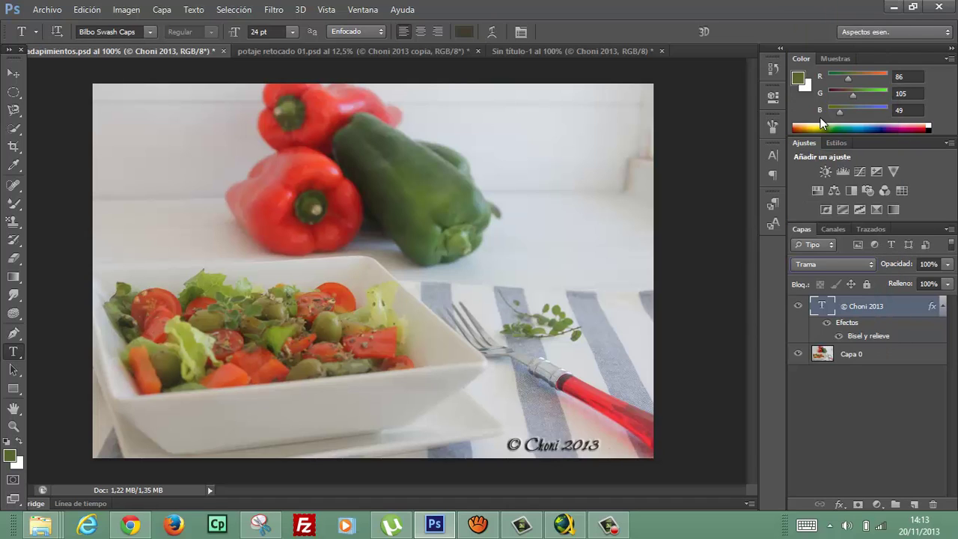
left_click(829, 267)
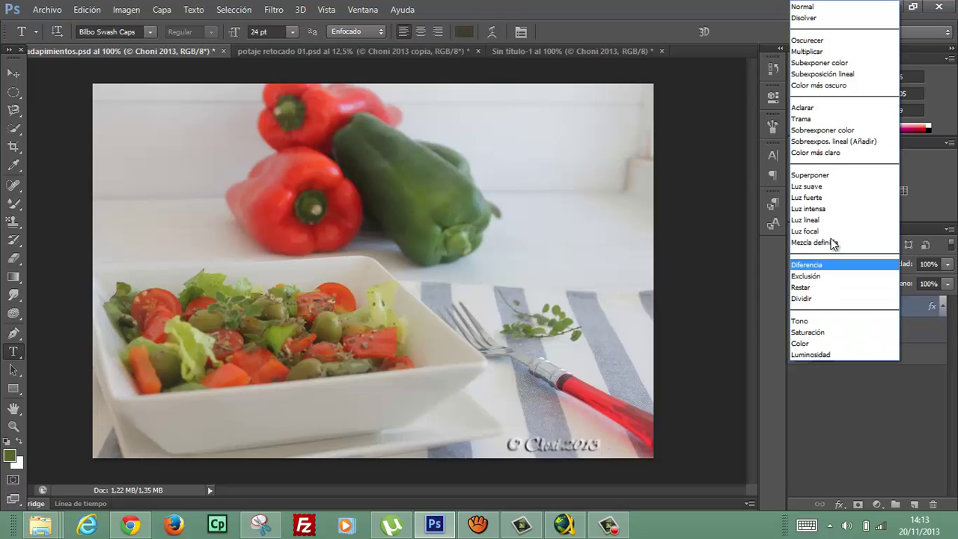
left_click(833, 187)
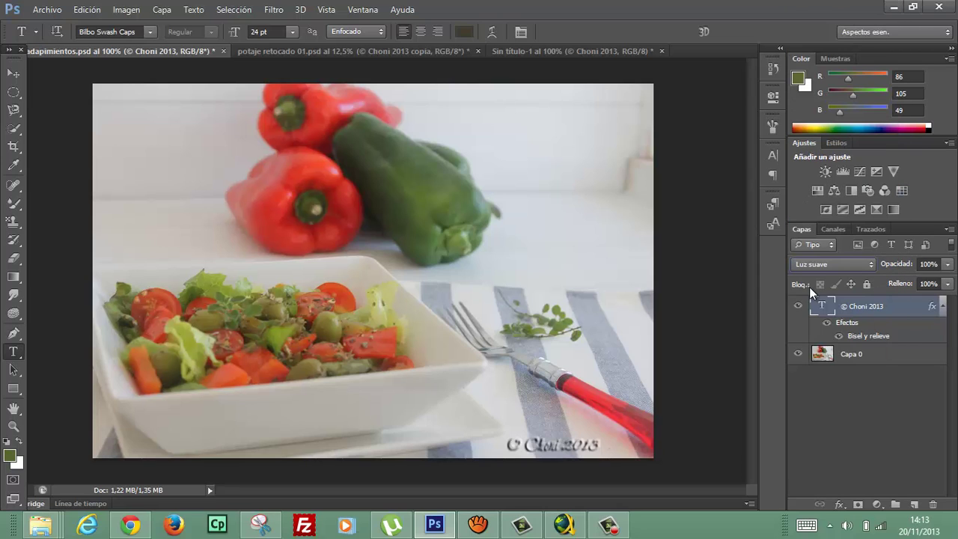
left_click(830, 262)
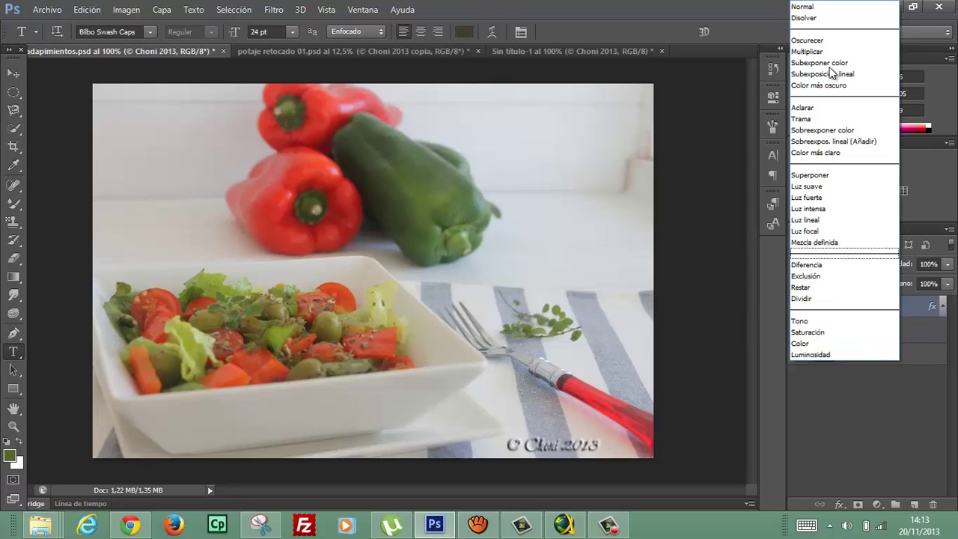
left_click(821, 7)
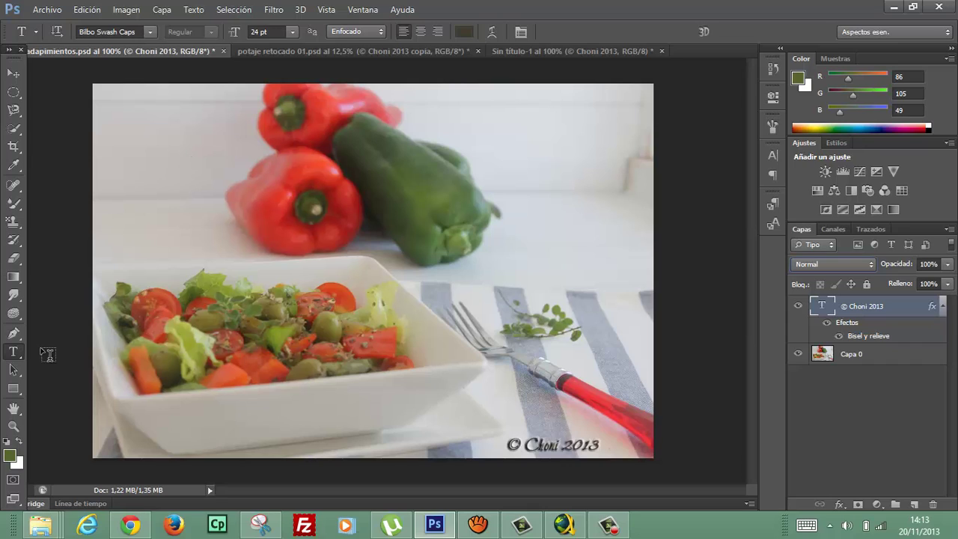
- Select the Blur tool at 98% strength with a 162 px brush
left_click(21, 322)
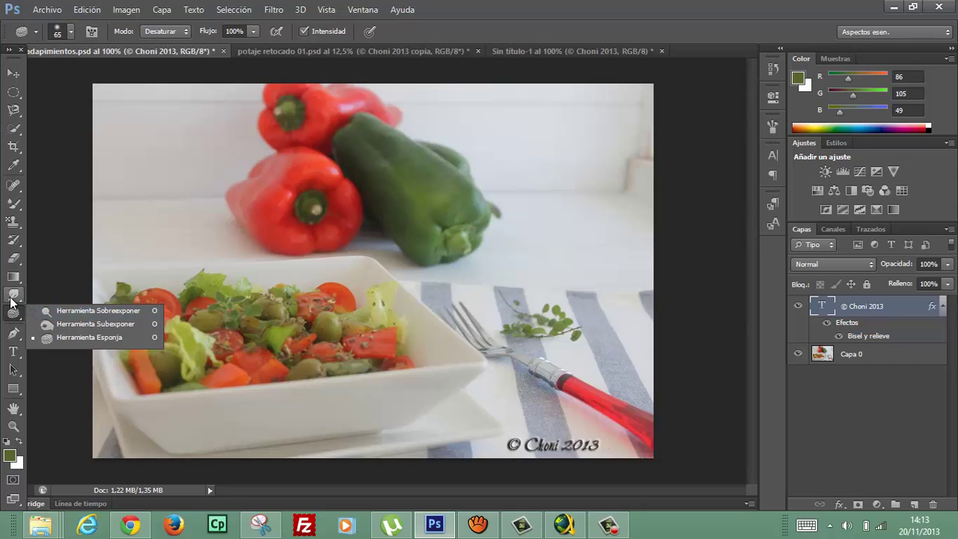
left_click(12, 298)
left_click(39, 292)
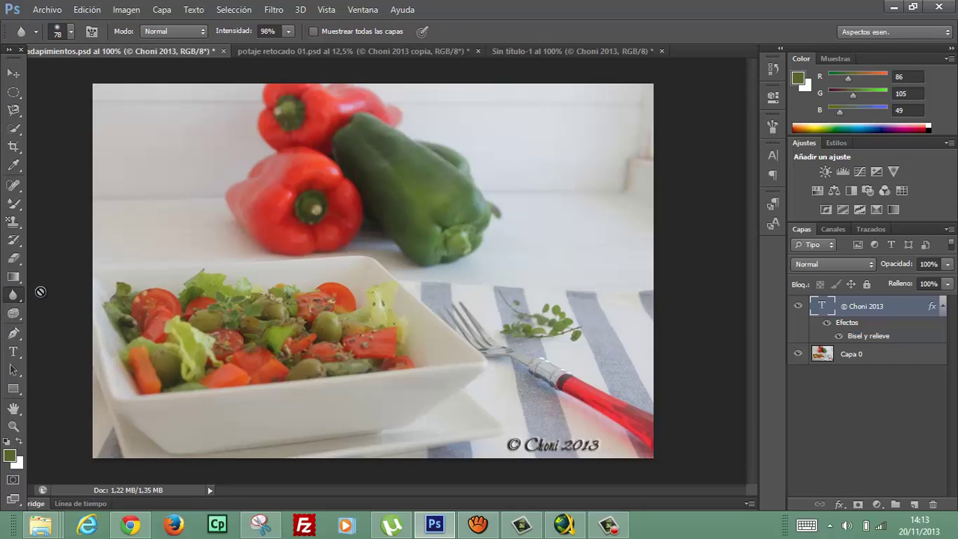
left_click(71, 33)
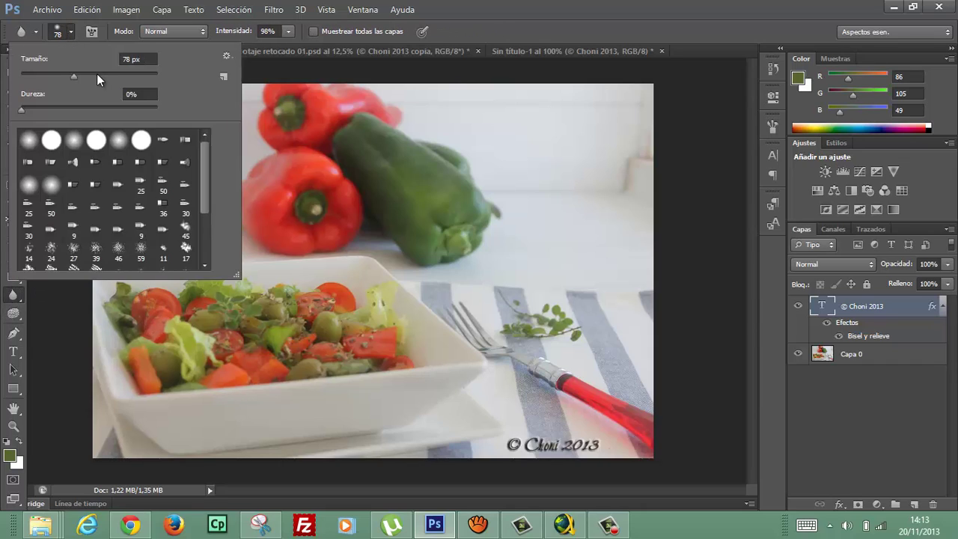
left_click(110, 73)
left_click(362, 8)
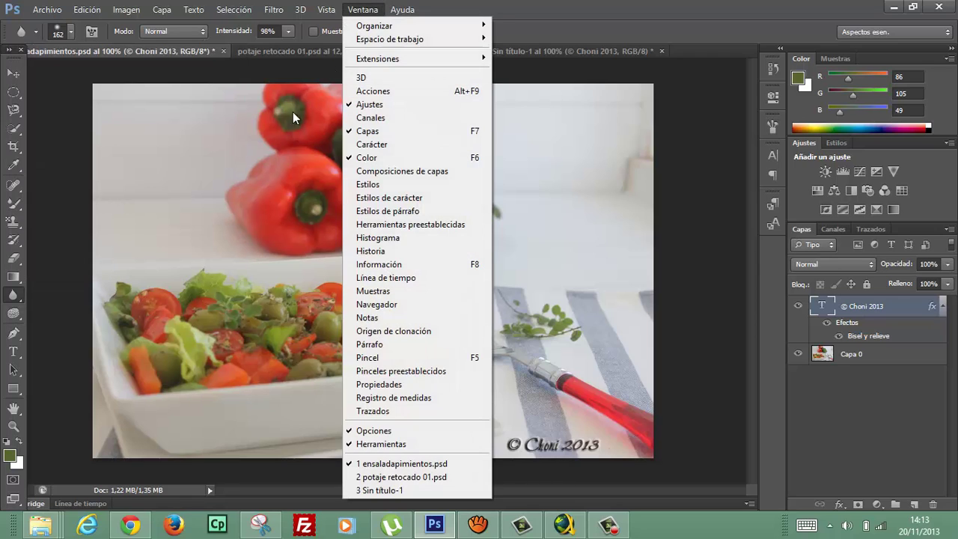
left_click(277, 125)
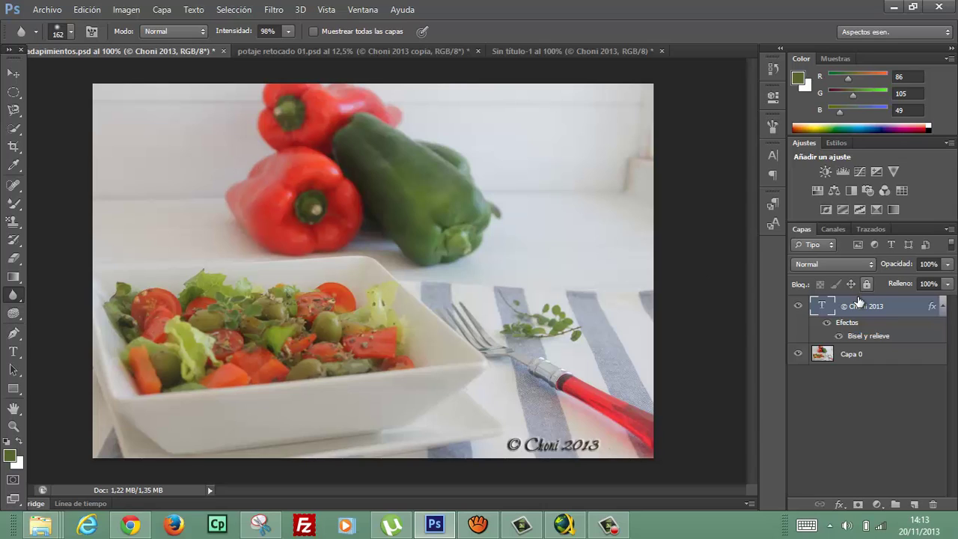
- Select the Capa 0 photo layer in the Layers panel
left_click(836, 354)
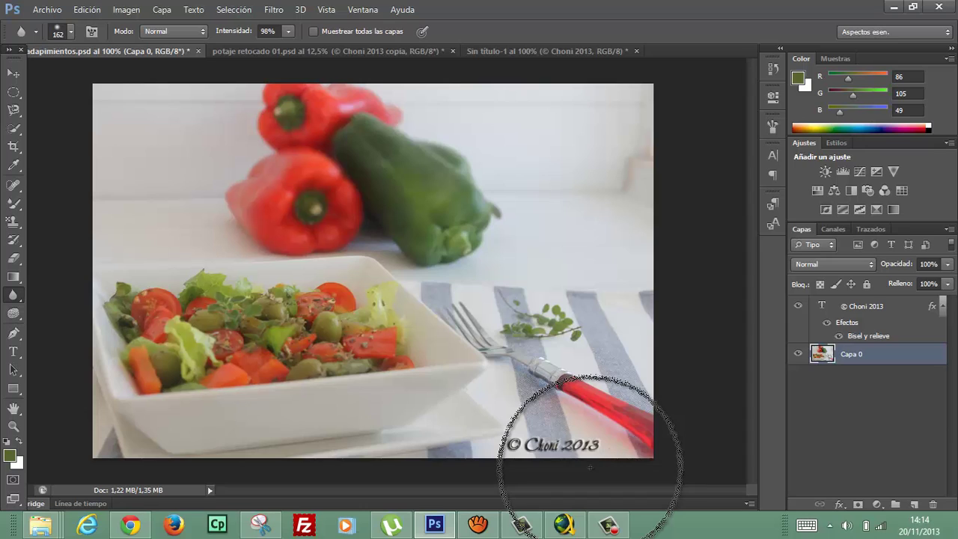
- Use the Dodge tool on Midtones at 50% exposure to brighten the lettuce on the left
left_click(12, 313)
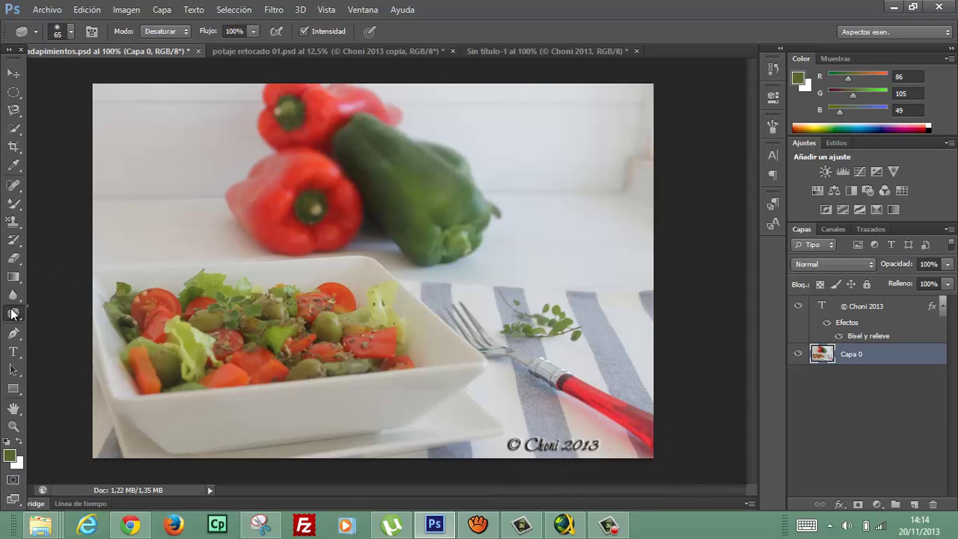
right_click(13, 313)
left_click(75, 313)
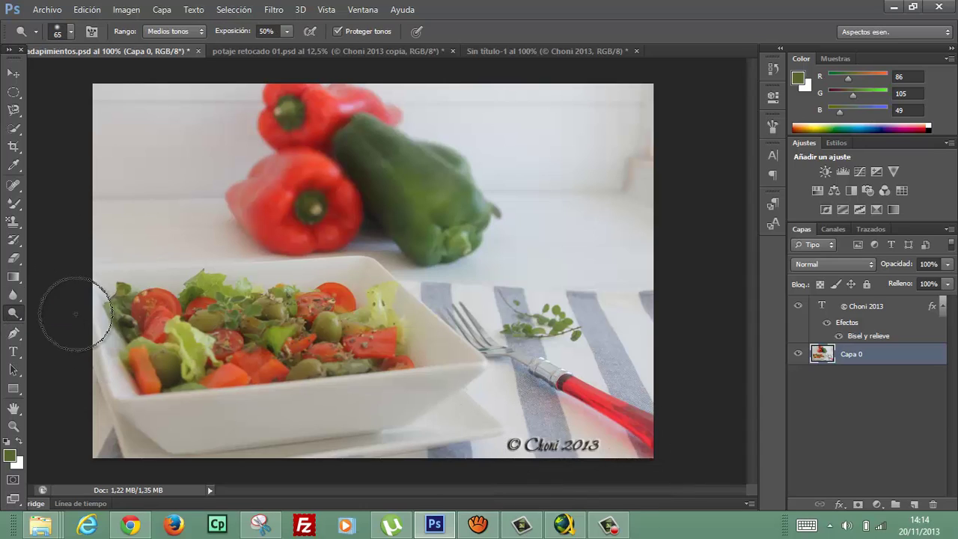
mouse_move(203, 344)
left_mouse_down()
mouse_move(133, 300)
mouse_move(218, 335)
mouse_move(289, 325)
mouse_move(381, 365)
mouse_move(283, 367)
mouse_move(253, 301)
mouse_move(342, 374)
left_mouse_up()
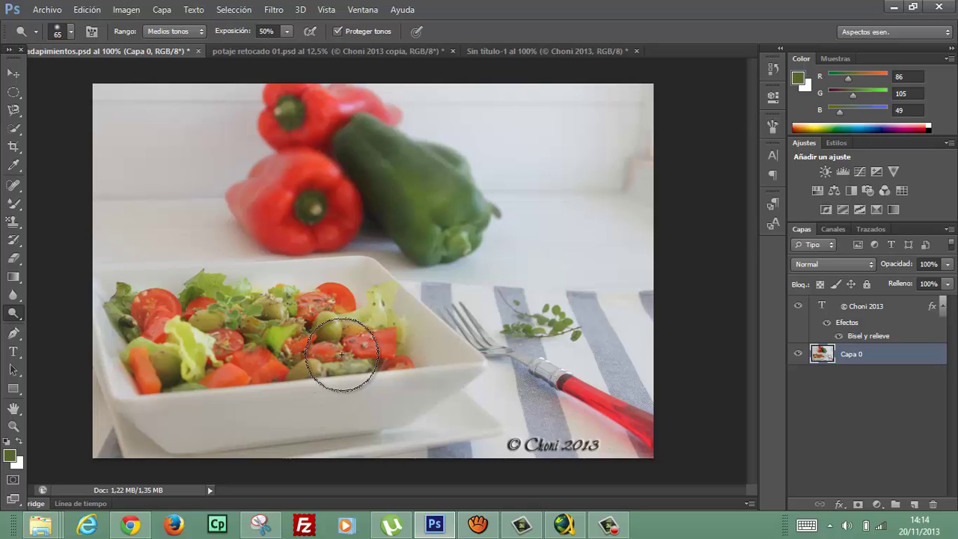